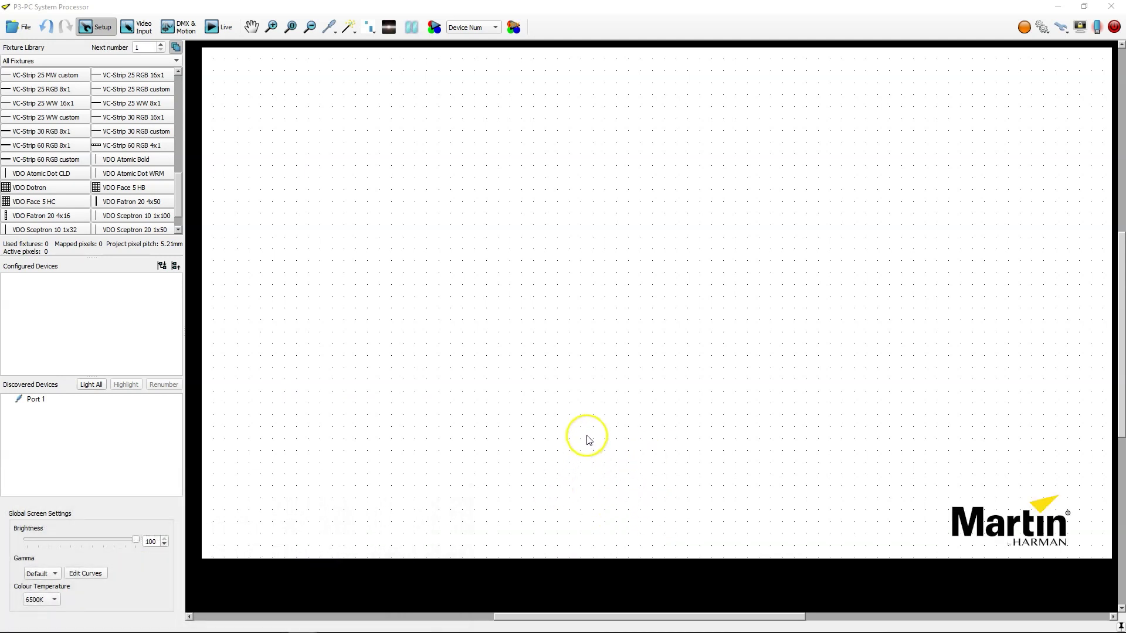
# Step: Load the "Fatron straight" image as the project background and widen the project options dialog
pyautogui.click(1062, 30)
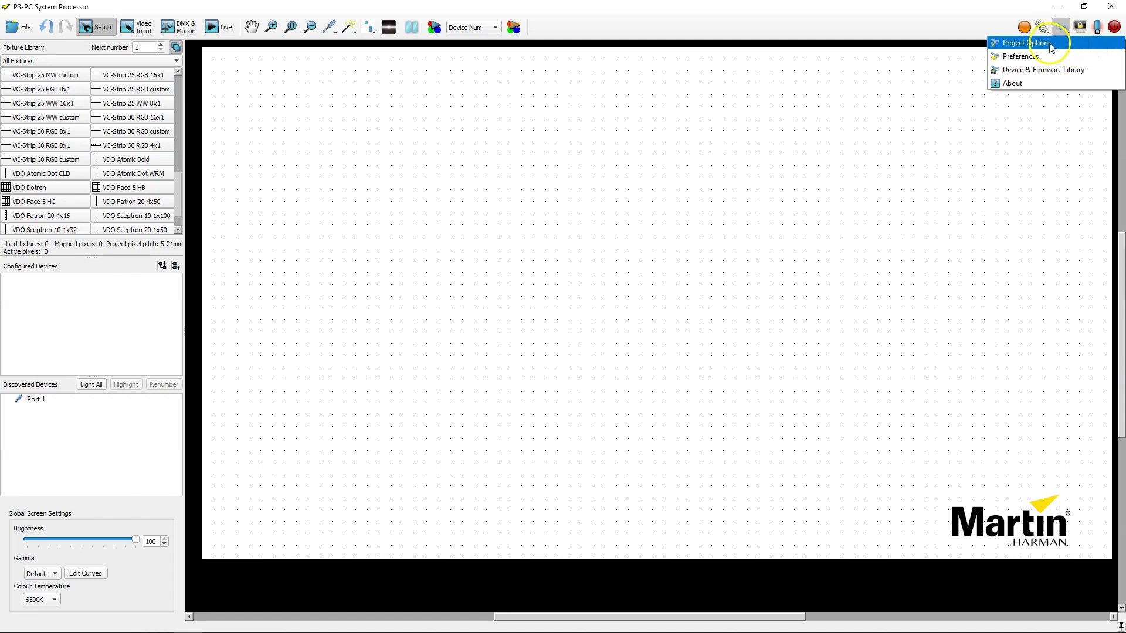
pyautogui.click(1052, 47)
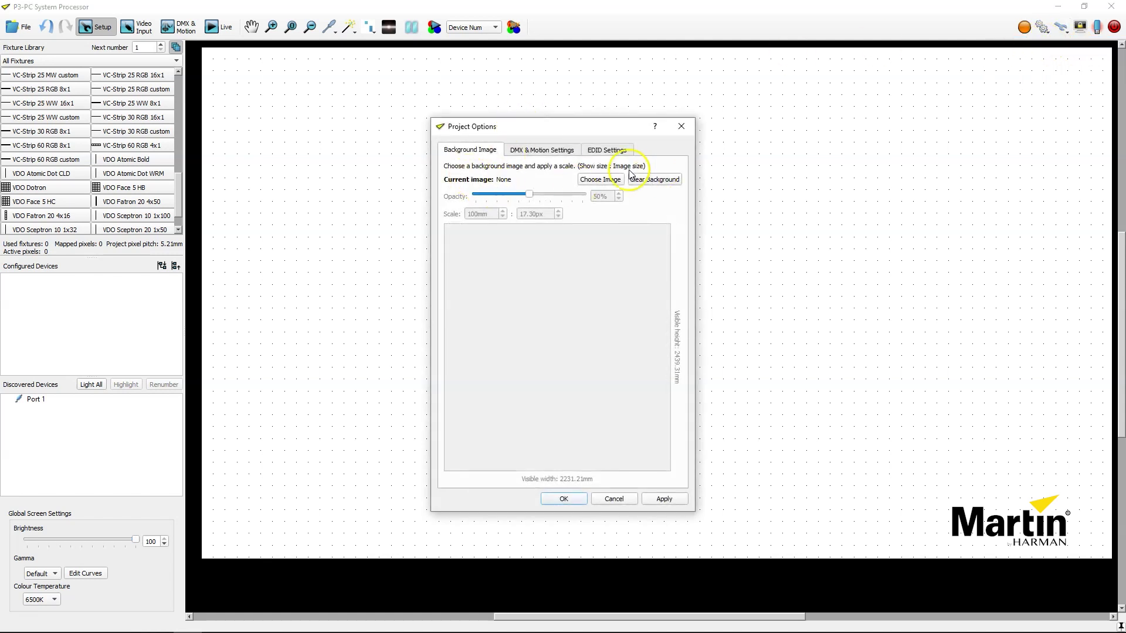
pyautogui.click(600, 177)
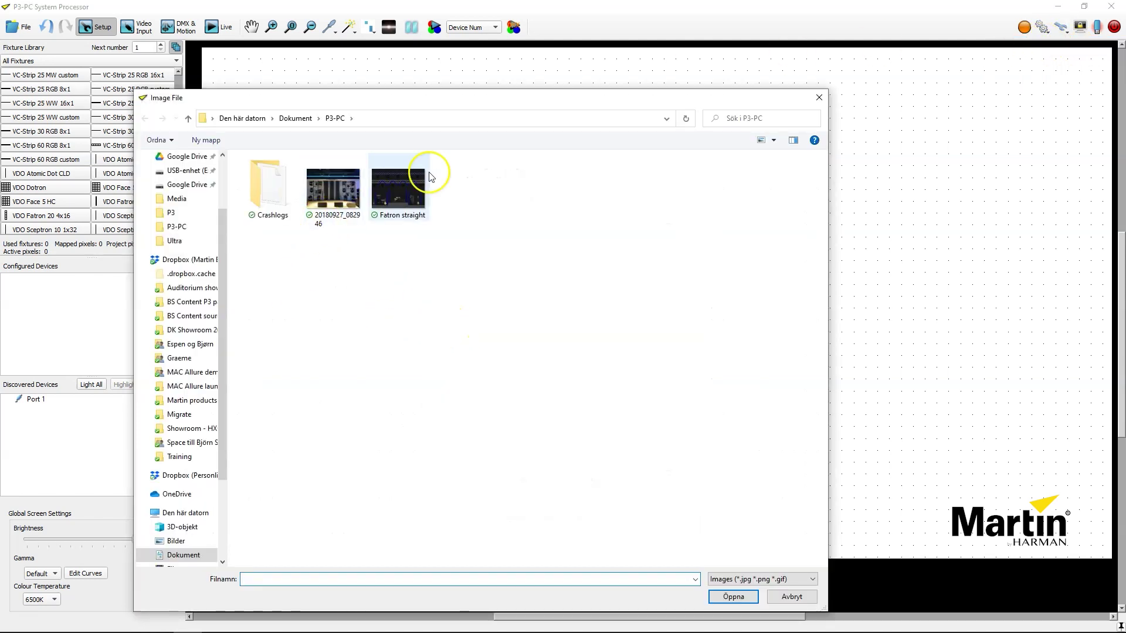
pyautogui.doubleClick(398, 191)
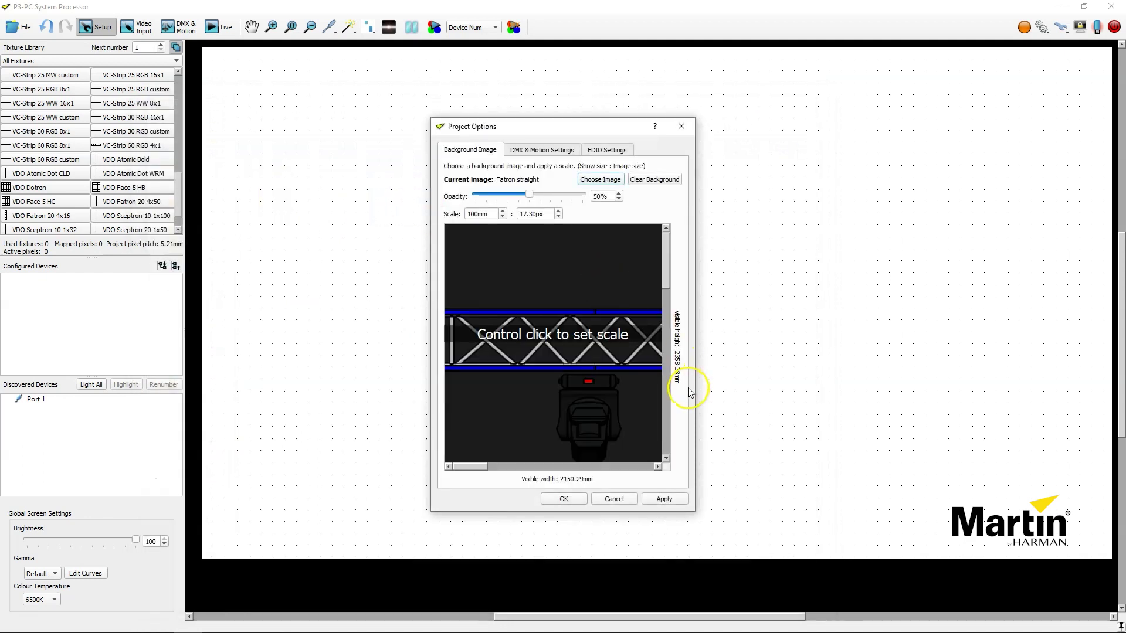
pyautogui.moveTo(698, 386); pyautogui.dragTo(1053, 381)
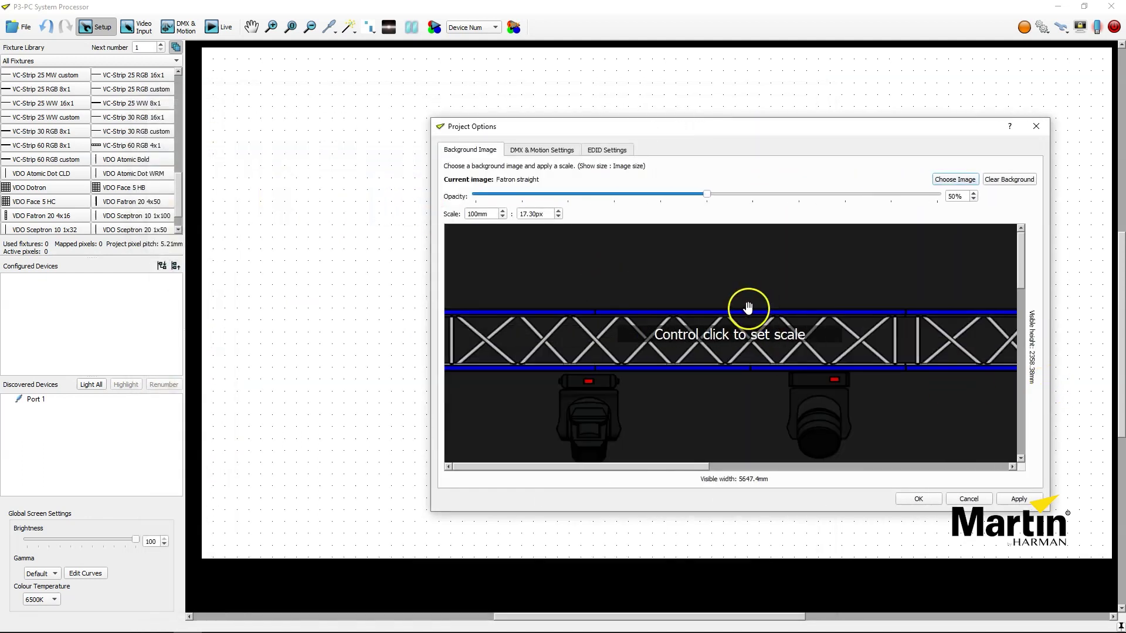
# Step: Scale the background image by matching 1000 mm to about 266 px along the truss's upper chord, and apply the project options
pyautogui.click(477, 214)
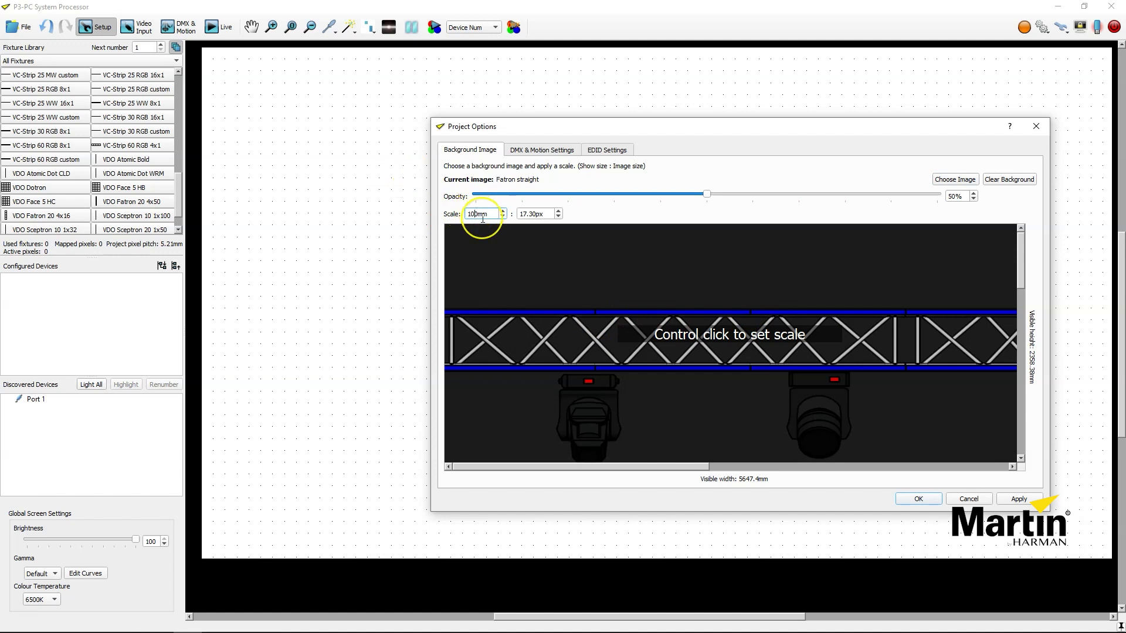
pyautogui.press('ctrl')
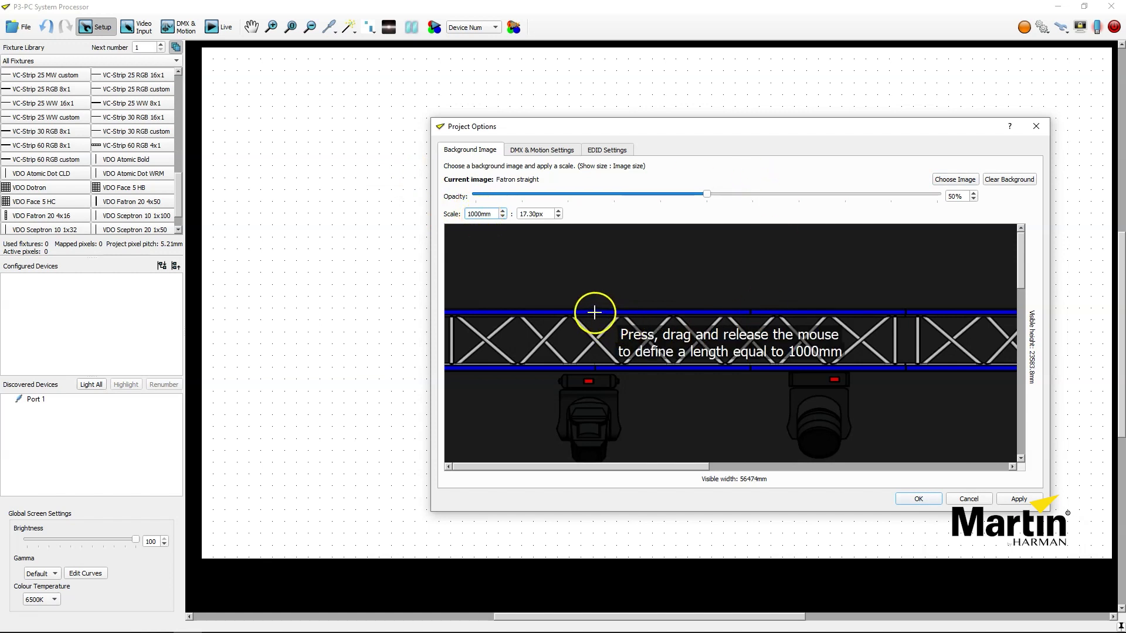
pyautogui.moveTo(595, 312); pyautogui.dragTo(751, 312)
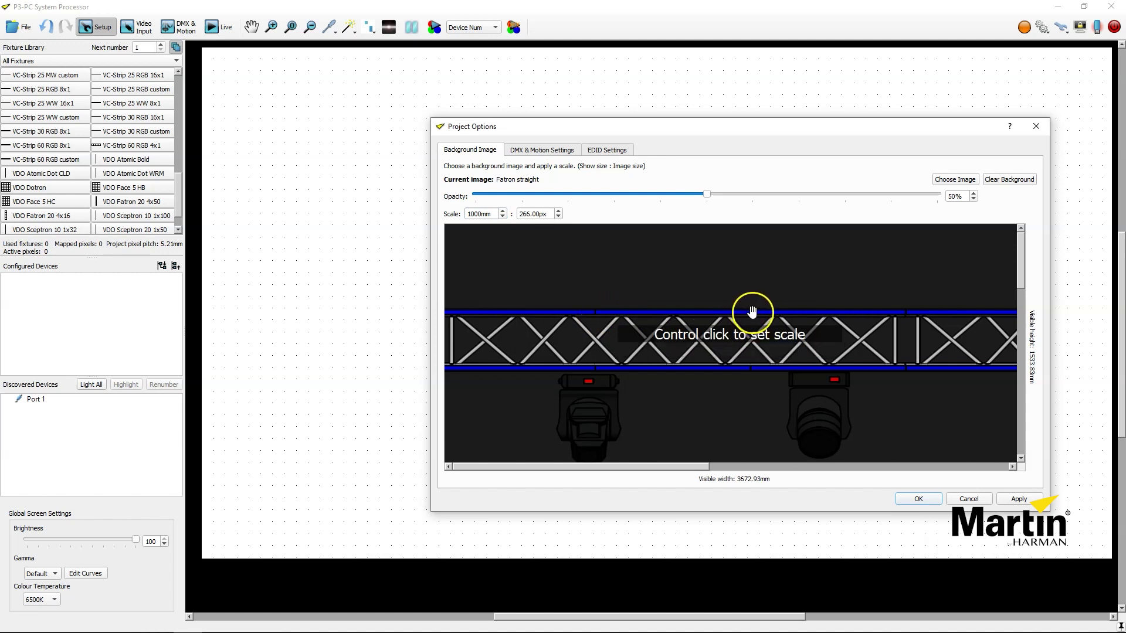
pyautogui.click(916, 499)
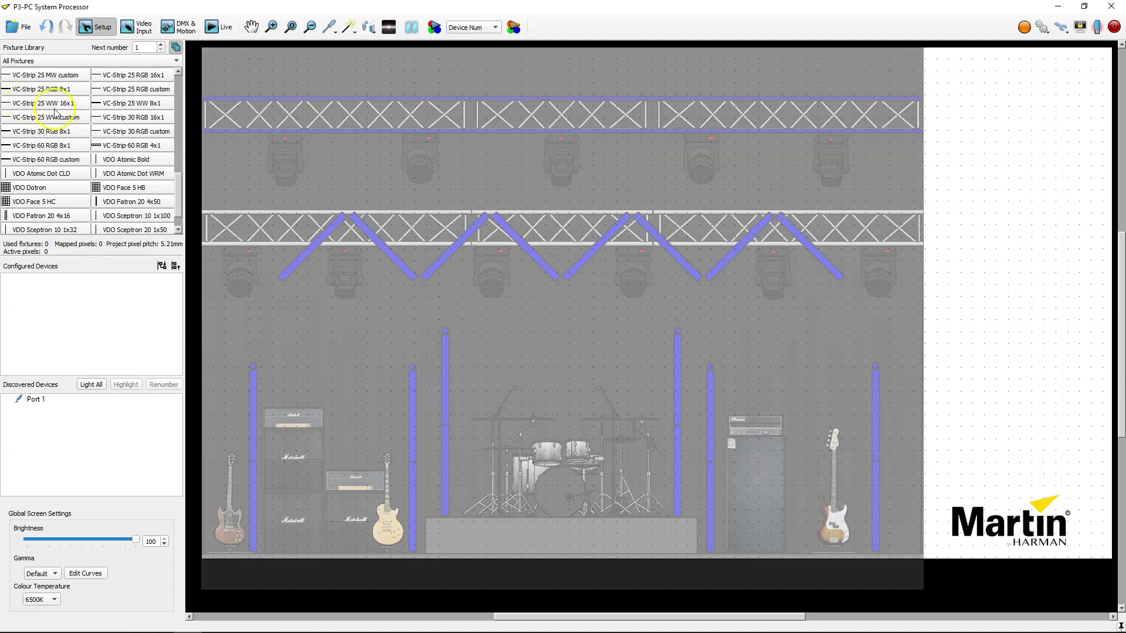
# Step: Place eight horizontal VDO Sceptron 10 1x100 fixtures end to end along the upper chord of the top truss
pyautogui.moveTo(135, 223); pyautogui.dragTo(251, 55)
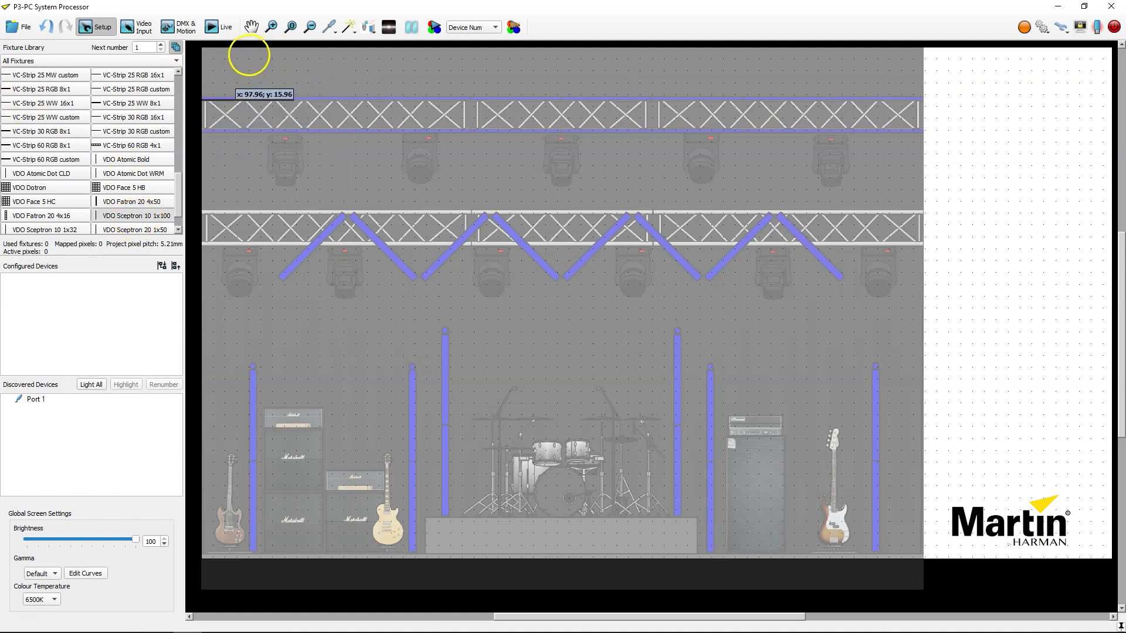
pyautogui.click(248, 55)
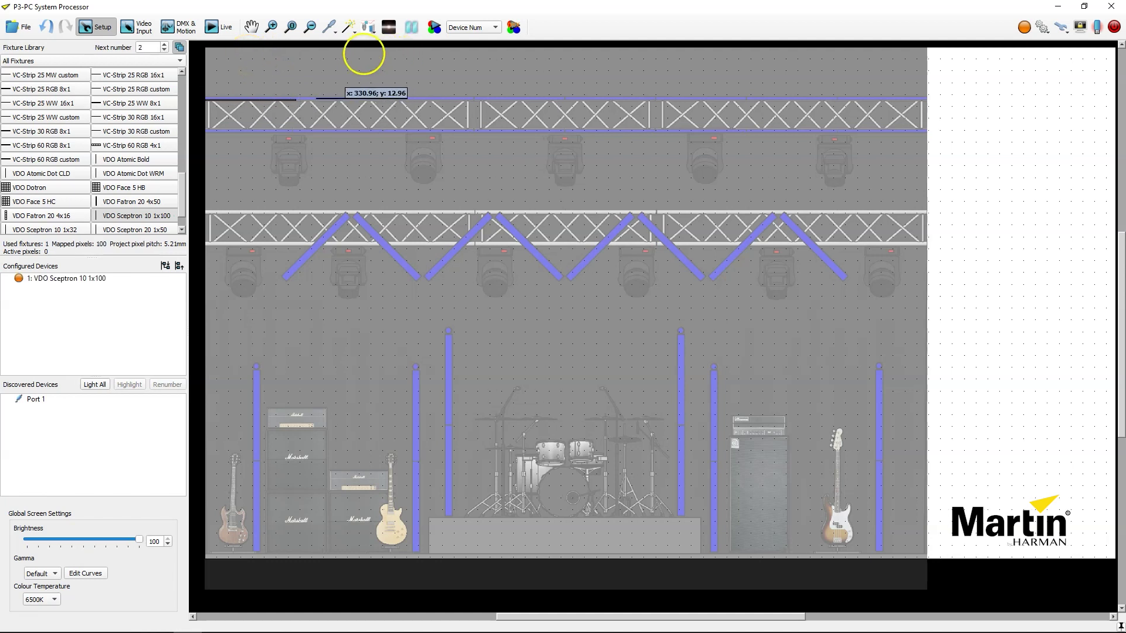
pyautogui.click(343, 57)
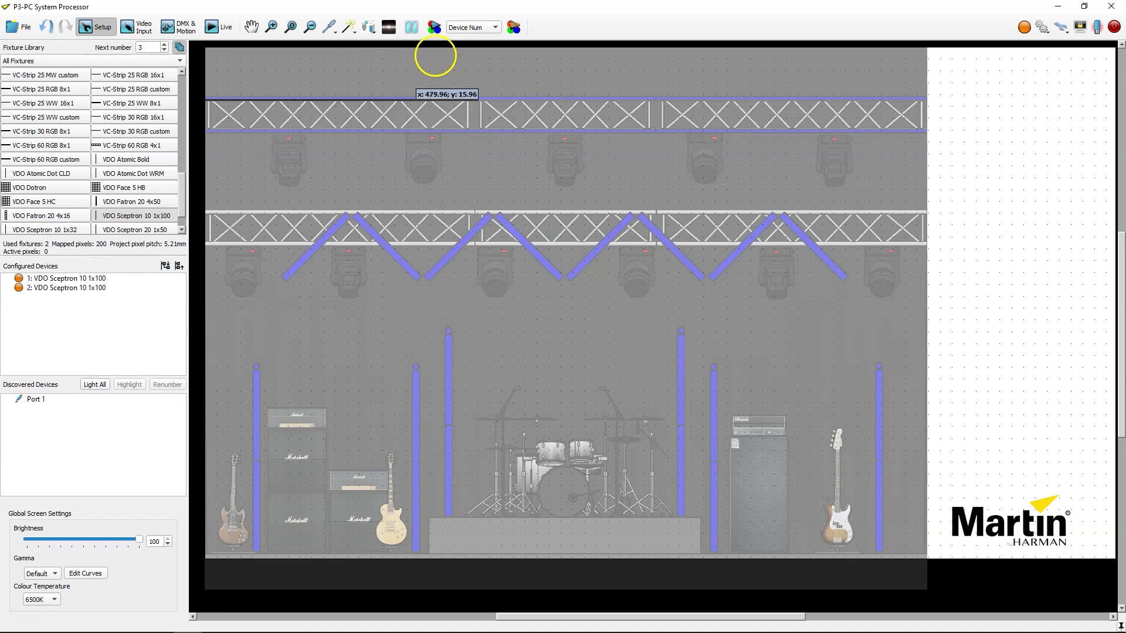
pyautogui.click(435, 52)
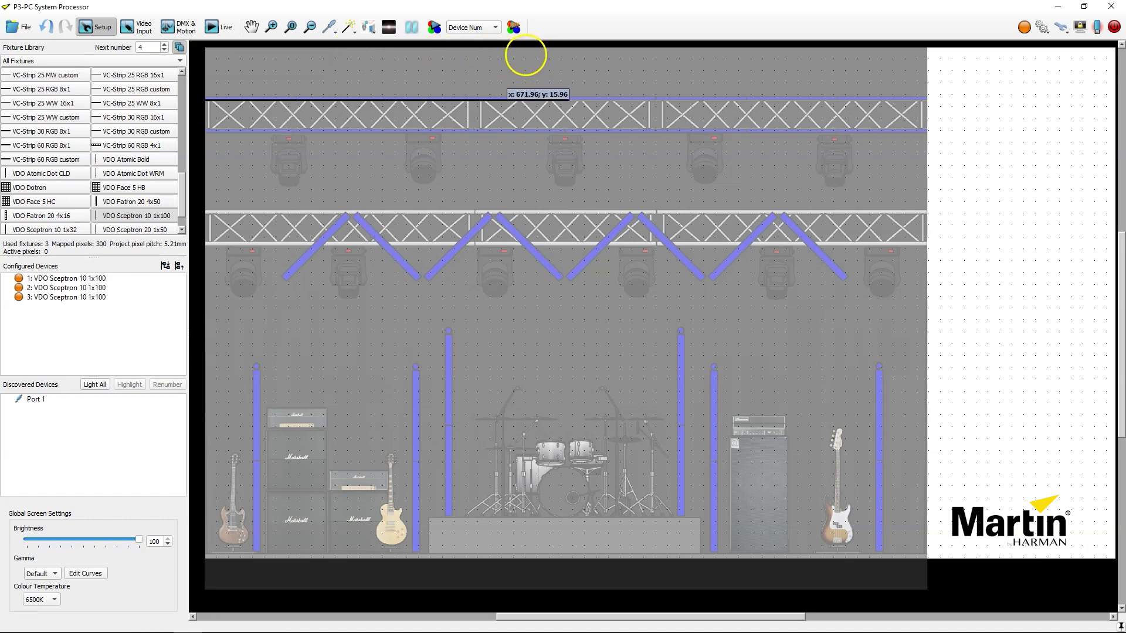
pyautogui.click(526, 55)
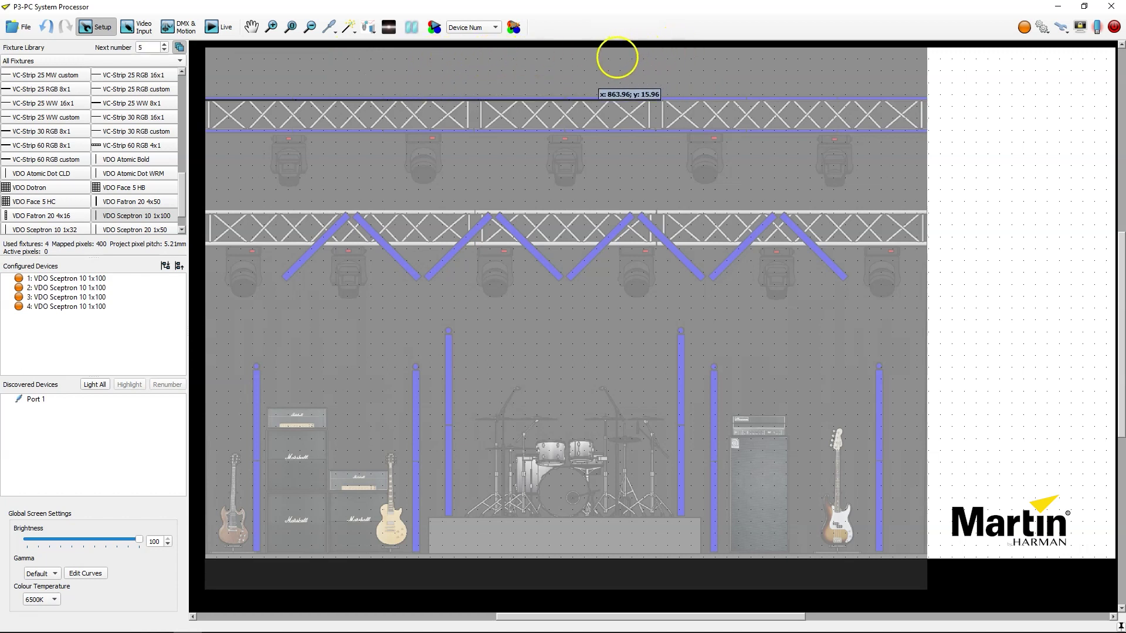
pyautogui.click(619, 56)
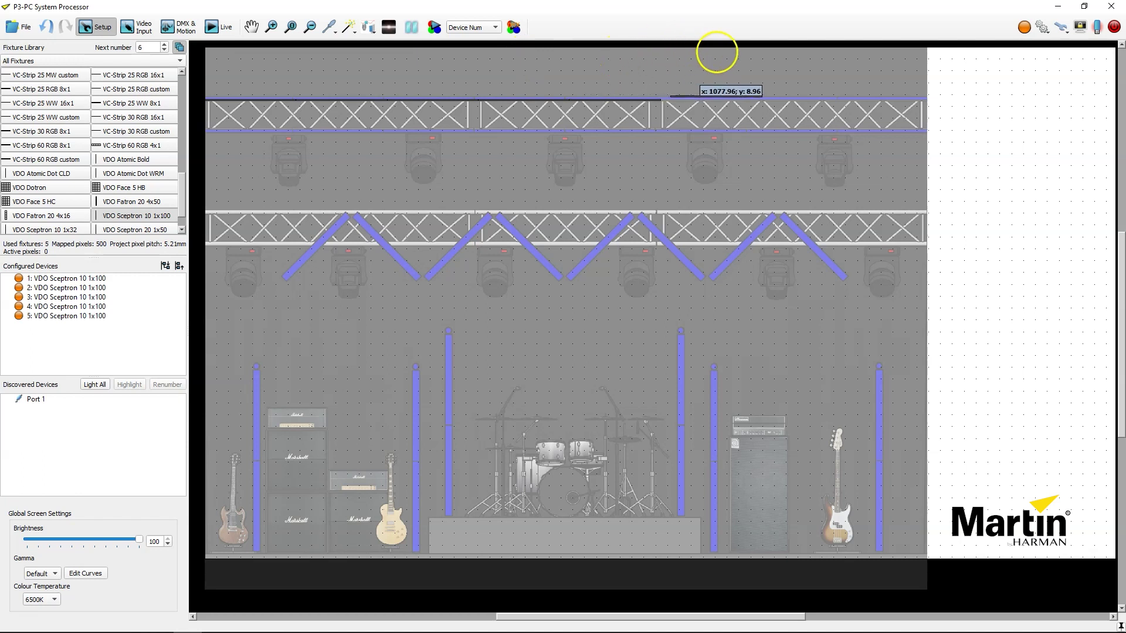
pyautogui.click(714, 52)
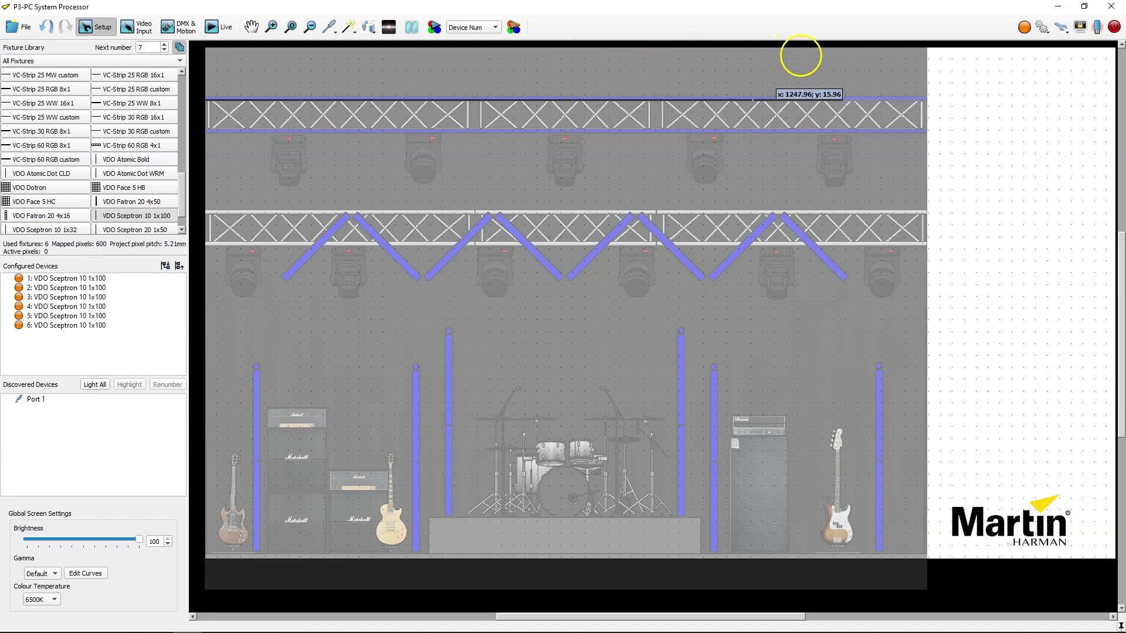
pyautogui.click(808, 56)
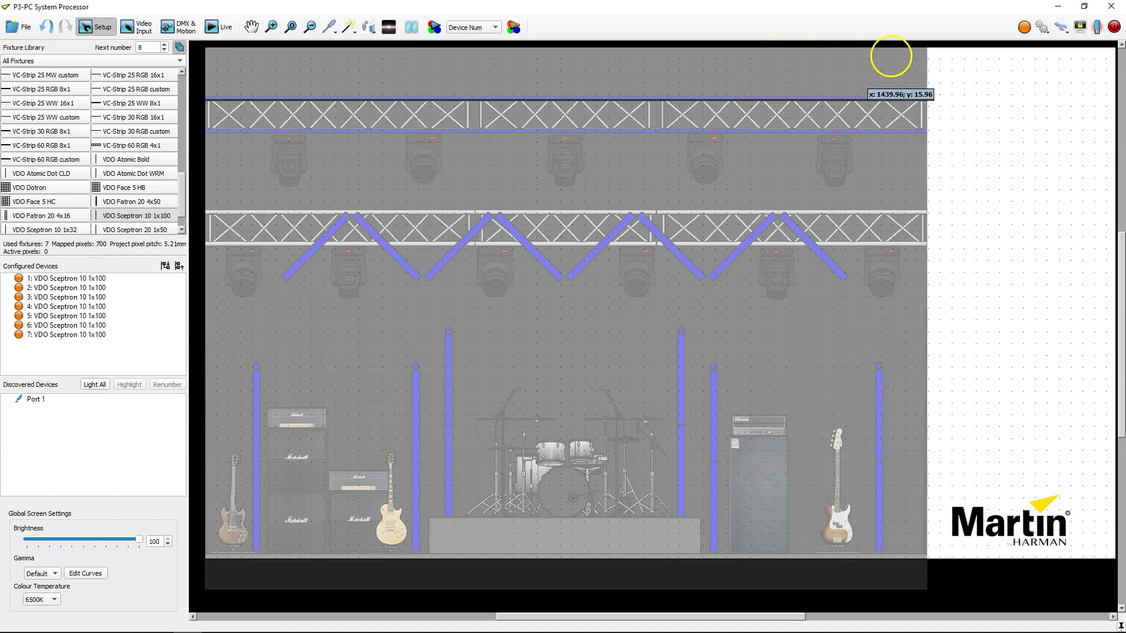
pyautogui.click(889, 56)
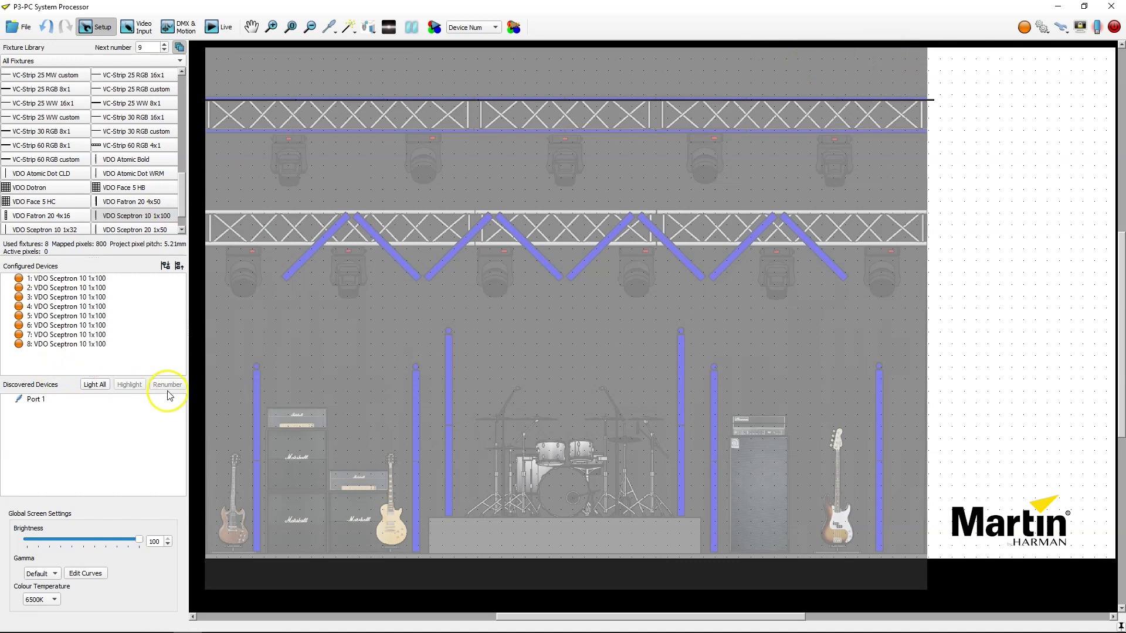
pyautogui.press('Escape')
# Step: Duplicate the eight Sceptrons onto the top truss's lower chord at y 173.84 px, and set the original row to y 110 px
pyautogui.moveTo(961, 124); pyautogui.dragTo(200, 112)
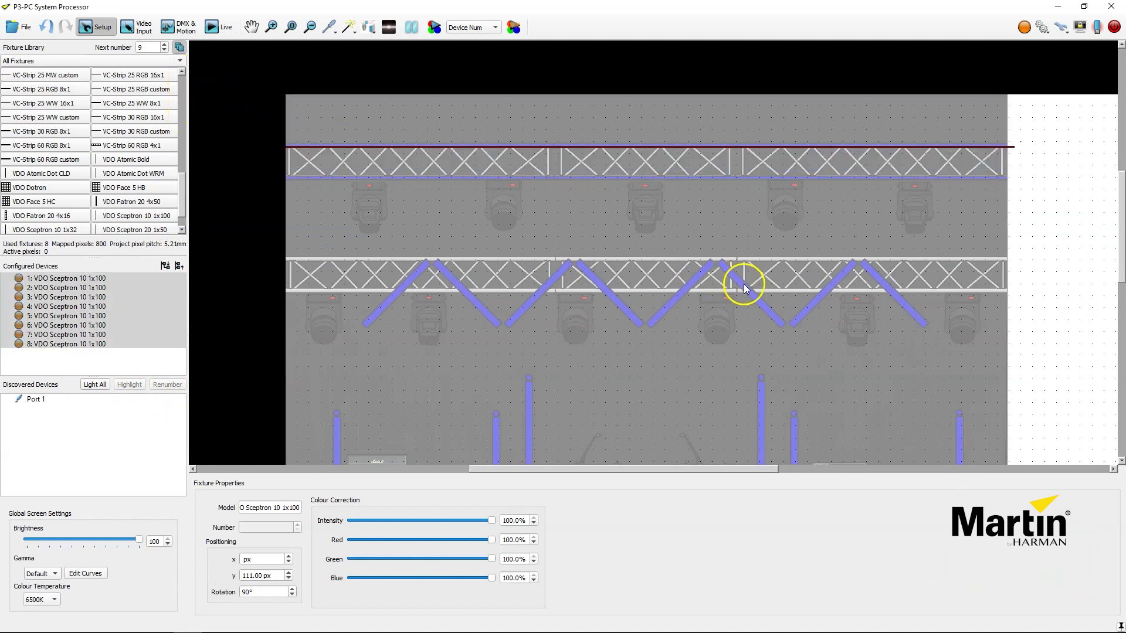
pyautogui.hotkey('ctrl', 'v')
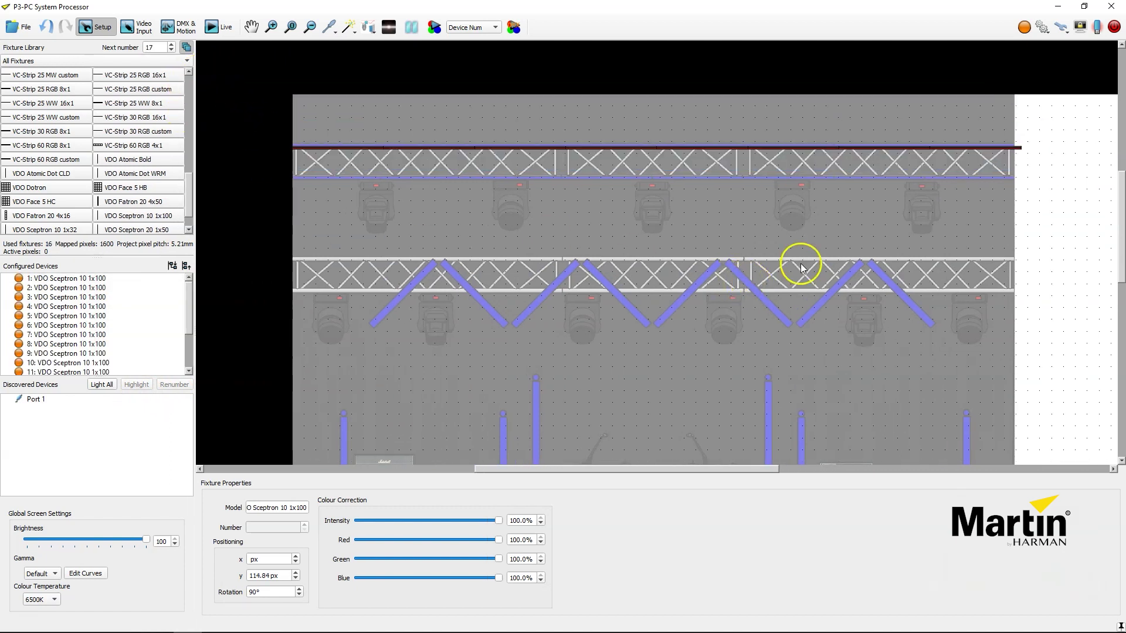
pyautogui.press('Down')
pyautogui.press('Down')
pyautogui.press('Down')
pyautogui.press('Down')
pyautogui.press('Down')
pyautogui.press('Down')
pyautogui.press('Down')
pyautogui.press('Down')
pyautogui.press('Down')
pyautogui.press('Down')
pyautogui.press('Down')
pyautogui.press('Down')
pyautogui.press('Down')
pyautogui.press('Down')
pyautogui.press('Down')
pyautogui.press('Down')
pyautogui.press('Down')
pyautogui.press('Down')
pyautogui.press('Down')
pyautogui.press('Down')
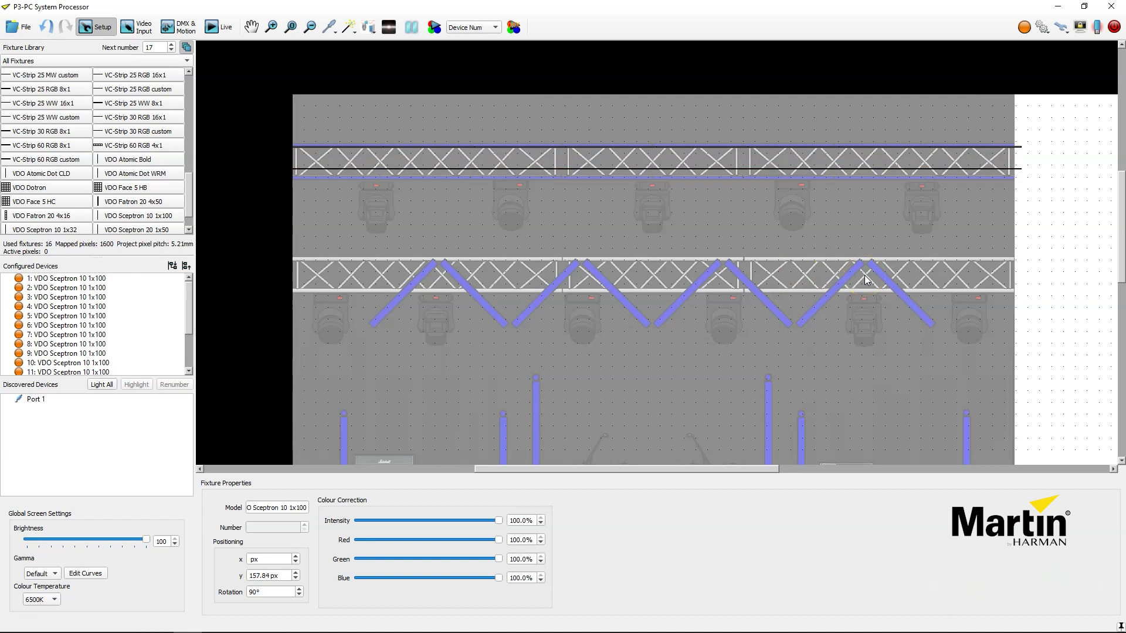
pyautogui.press('Down')
pyautogui.press('Down')
pyautogui.press('Down')
pyautogui.press('Down')
pyautogui.press('Down')
pyautogui.press('Down')
pyautogui.press('Down')
pyautogui.press('Down')
pyautogui.press('Down')
pyautogui.press('Down')
pyautogui.press('Down')
pyautogui.press('Down')
pyautogui.press('Down')
pyautogui.press('Down')
pyautogui.press('Down')
pyautogui.press('Down')
pyautogui.click(337, 120)
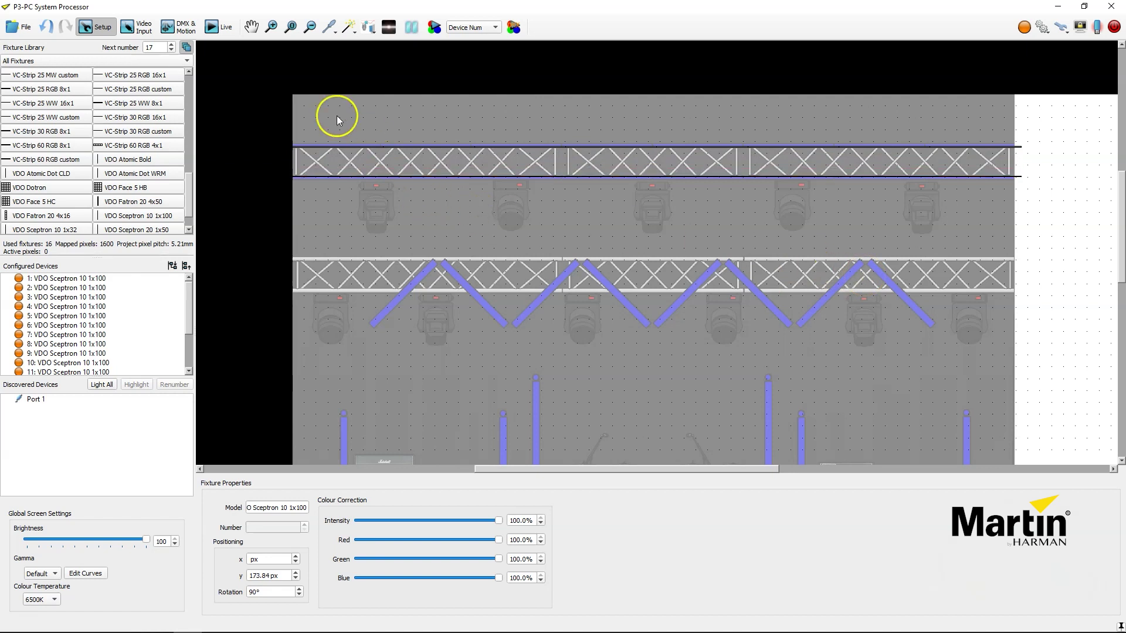
pyautogui.moveTo(1043, 163); pyautogui.dragTo(262, 129)
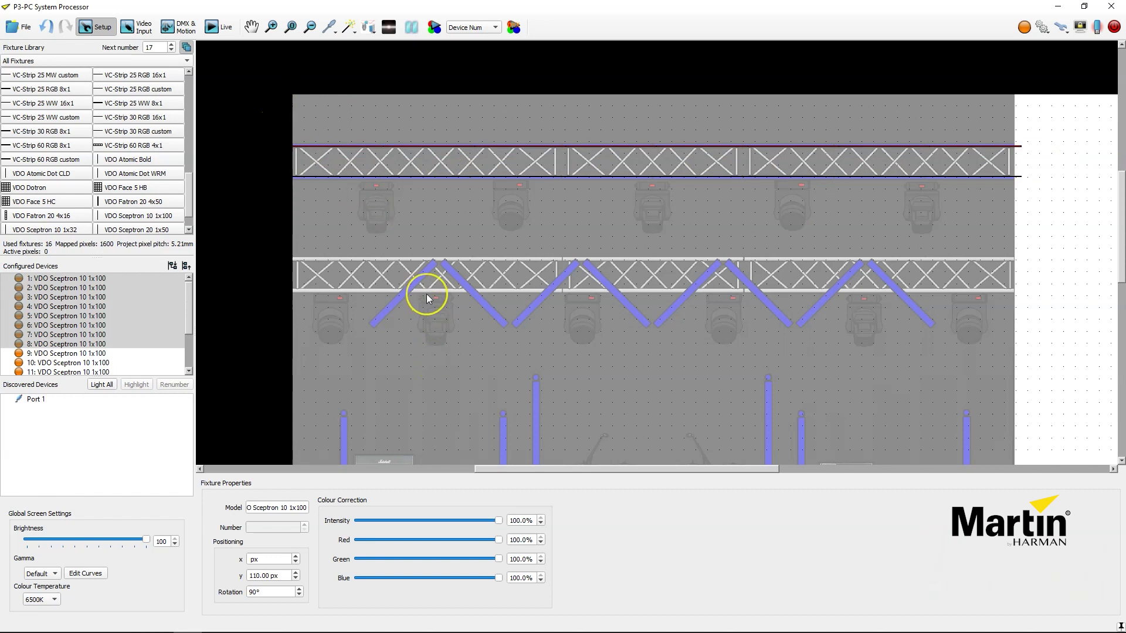
# Step: Place two angled VDO Fatron 20 4x50 fixtures over the first inverted V of blue bars on the lower truss
pyautogui.scroll(-1, 427, 298)
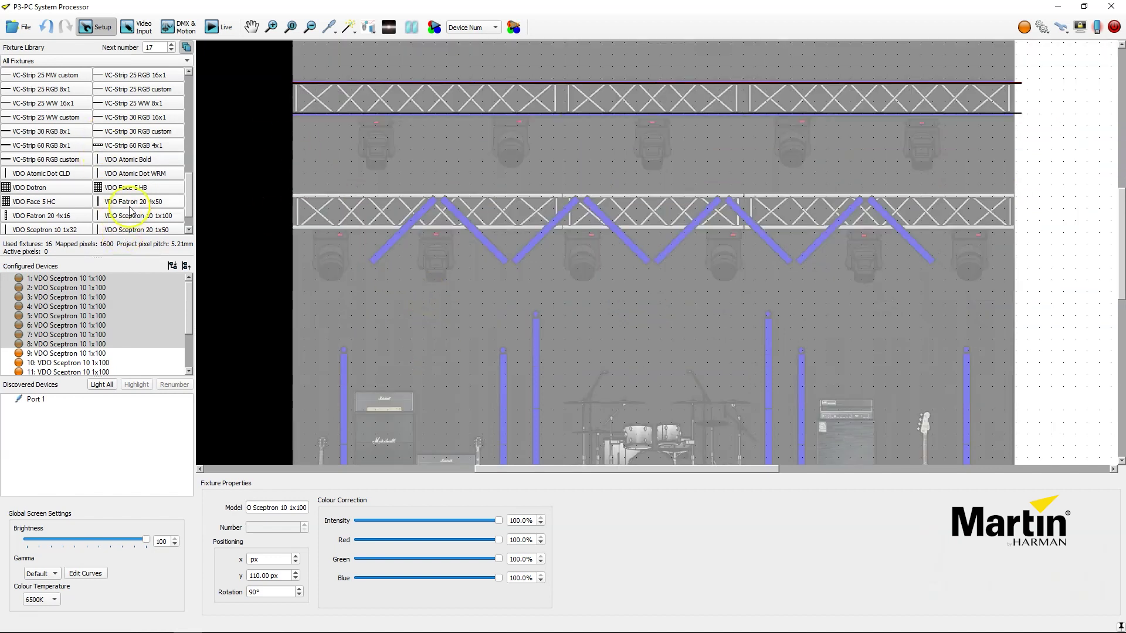
pyautogui.moveTo(131, 211); pyautogui.dragTo(392, 186)
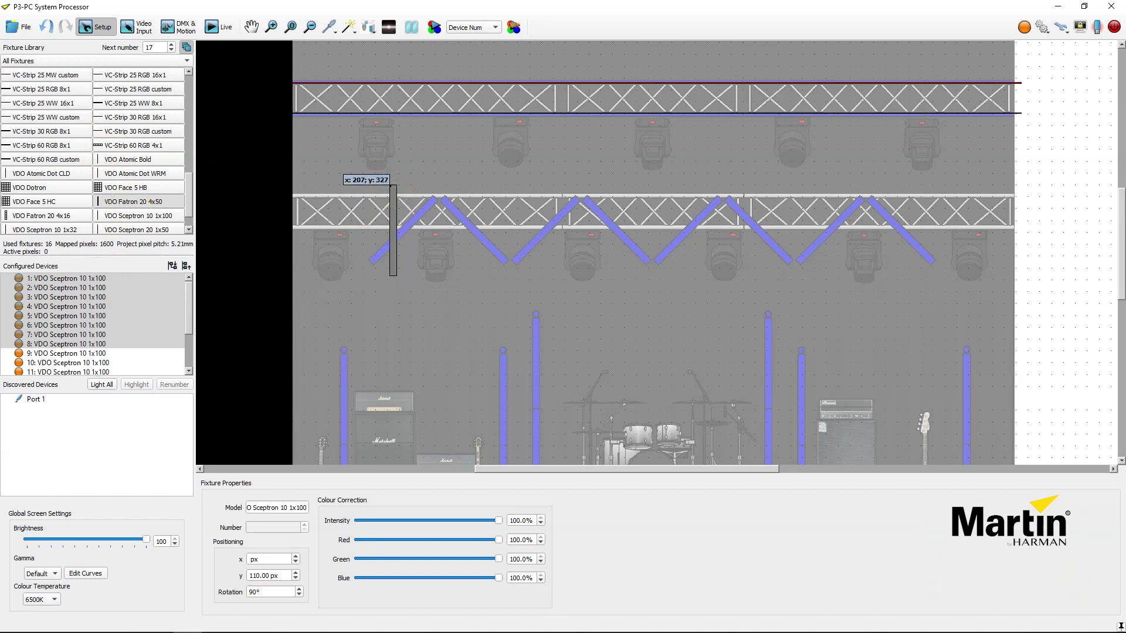
pyautogui.scroll(-1, 392, 185)
pyautogui.moveTo(391, 185); pyautogui.dragTo(400, 186)
pyautogui.click(400, 186)
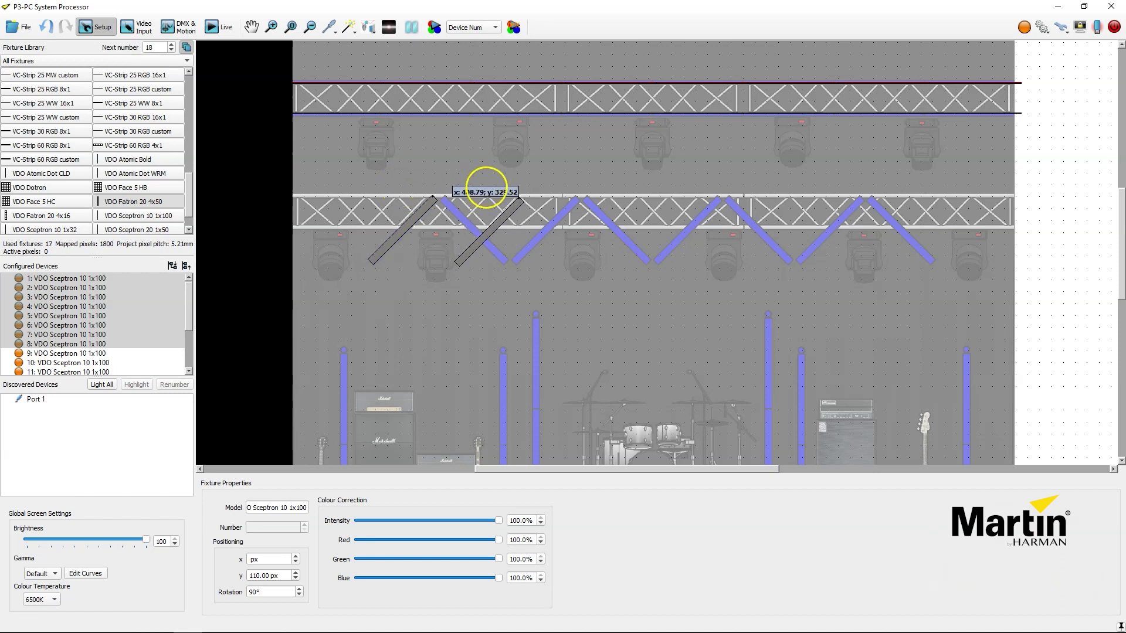
pyautogui.scroll(-2, 469, 186)
pyautogui.moveTo(475, 187); pyautogui.dragTo(472, 187)
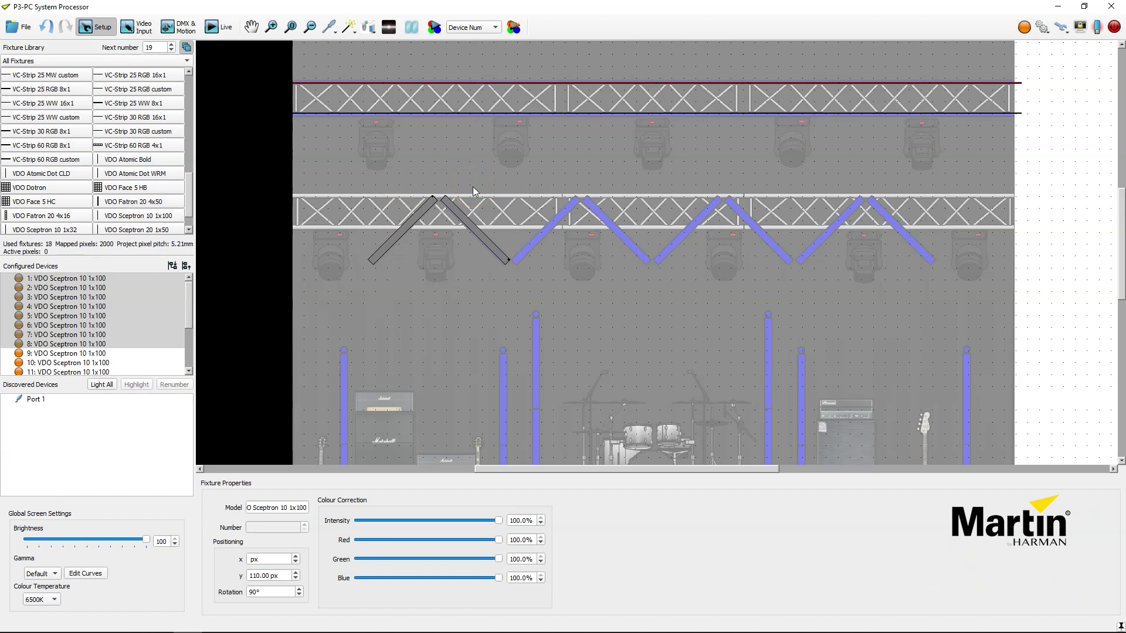
# Step: Duplicate the first pair of angled Fatrons and move the copy onto the second inverted V
pyautogui.moveTo(358, 167); pyautogui.dragTo(522, 241)
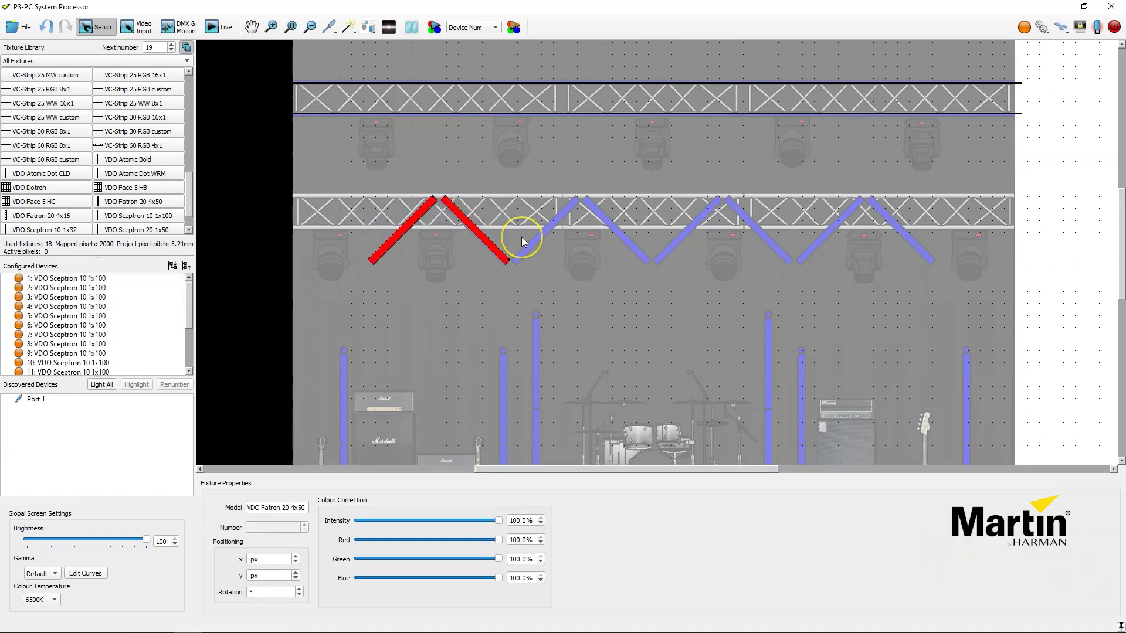
pyautogui.hotkey('ctrl', 'v')
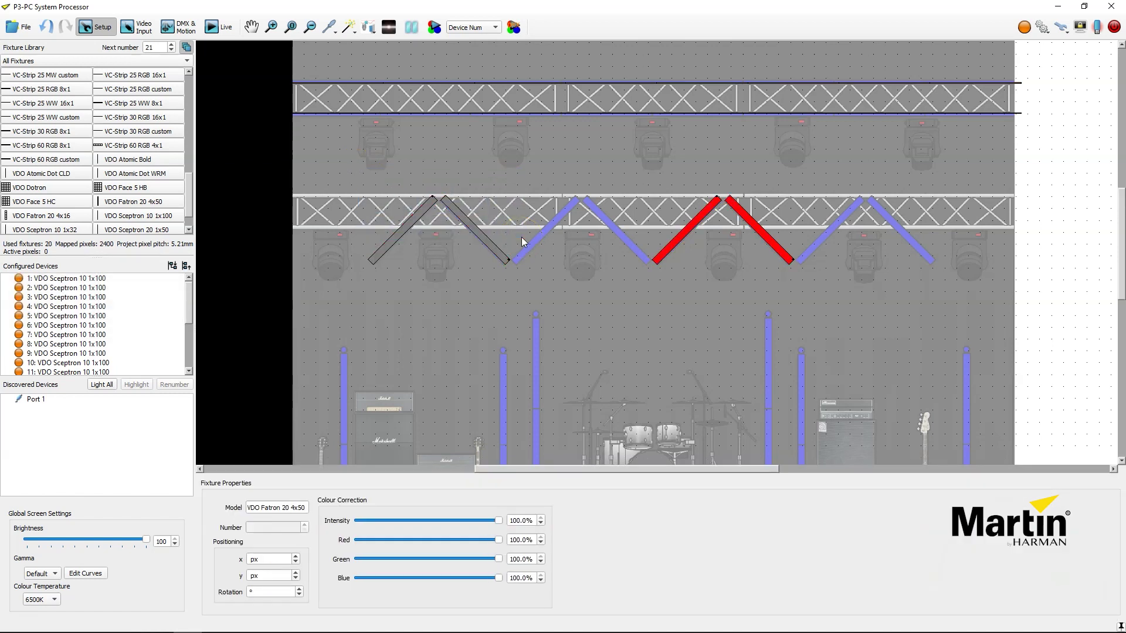
pyautogui.moveTo(672, 236); pyautogui.dragTo(542, 241)
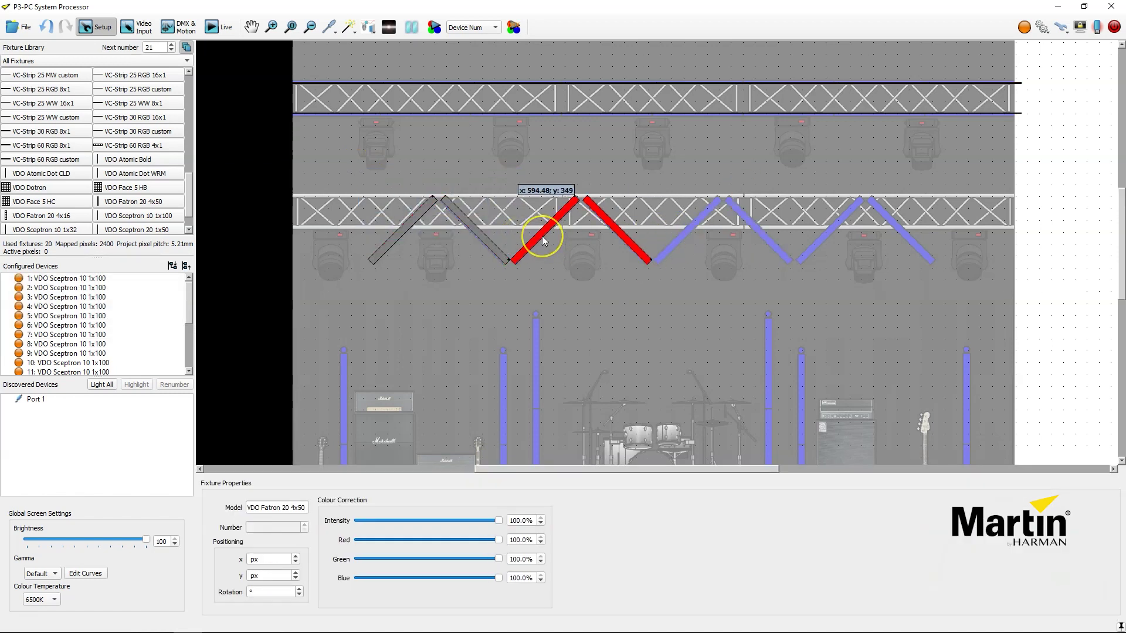
# Step: Duplicate all four angled Fatrons and move the copies onto the remaining two inverted Vs
pyautogui.moveTo(365, 177); pyautogui.dragTo(671, 223)
pyautogui.hotkey('ctrl', 'v')
pyautogui.moveTo(727, 276); pyautogui.dragTo(686, 229)
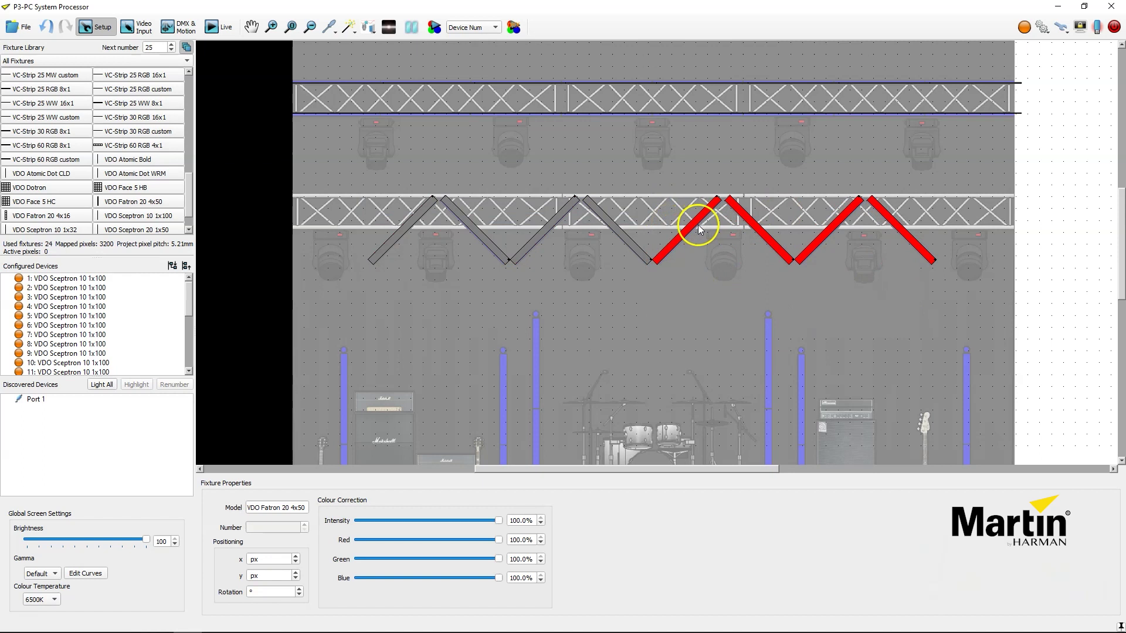
# Step: Copy the last angled Fatron and stack two vertical Fatrons at 180° rotation and x 114 px over the leftmost blue floor column
pyautogui.scroll(-2, 637, 251)
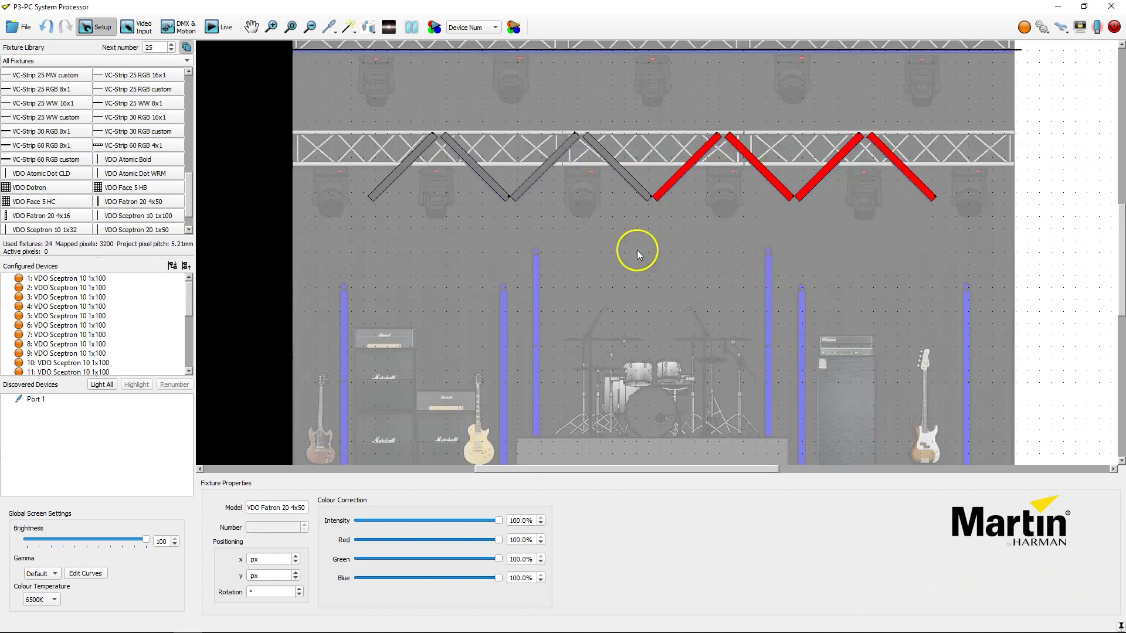
pyautogui.click(881, 174)
pyautogui.click(915, 181)
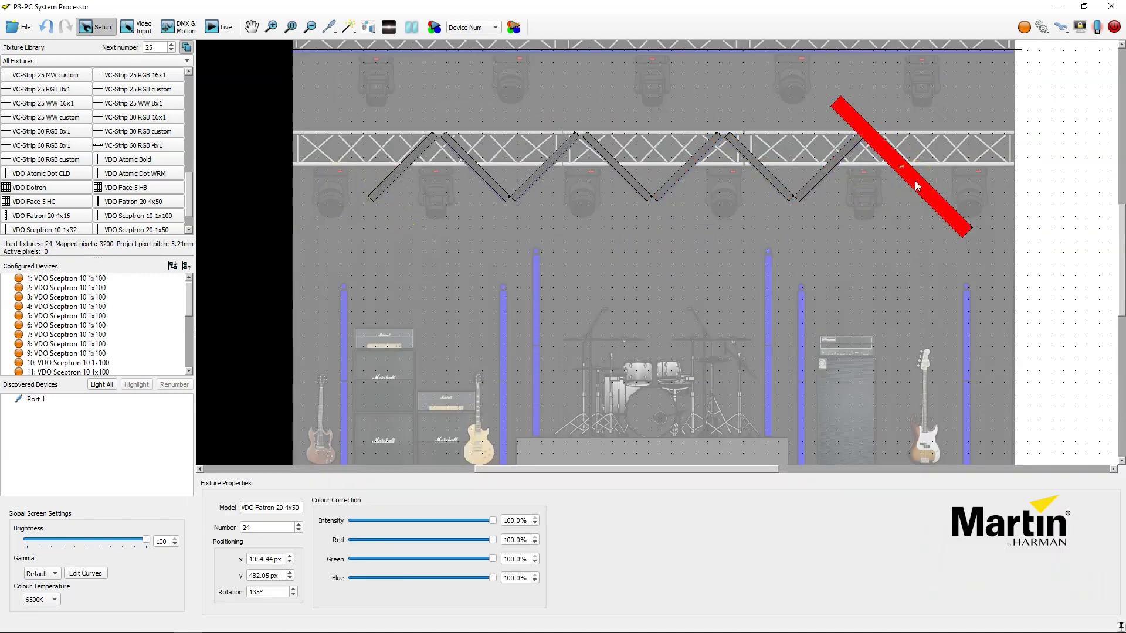
pyautogui.hotkey('ctrl', 'c')
pyautogui.hotkey('ctrl', 'v')
pyautogui.moveTo(1043, 164); pyautogui.dragTo(344, 269)
pyautogui.rightClick(351, 421)
pyautogui.click(348, 345)
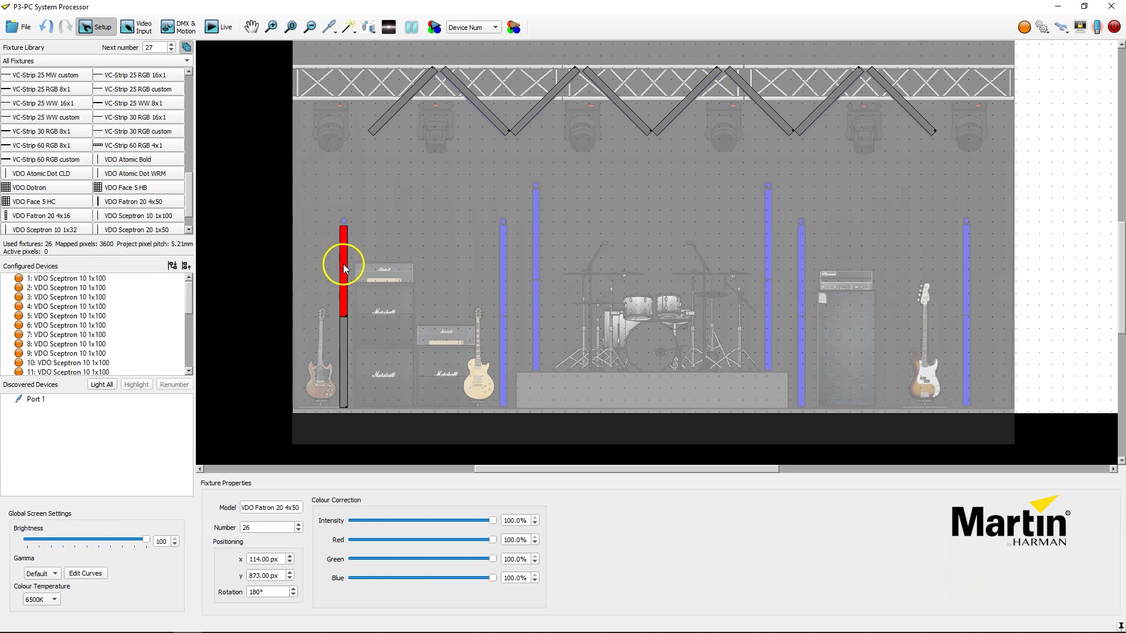
# Step: Add a VDO Dotron on top of the leftmost Fatron column and select the column's three fixtures
pyautogui.moveTo(32, 184); pyautogui.dragTo(430, 421)
pyautogui.click(347, 221)
pyautogui.click(23, 189)
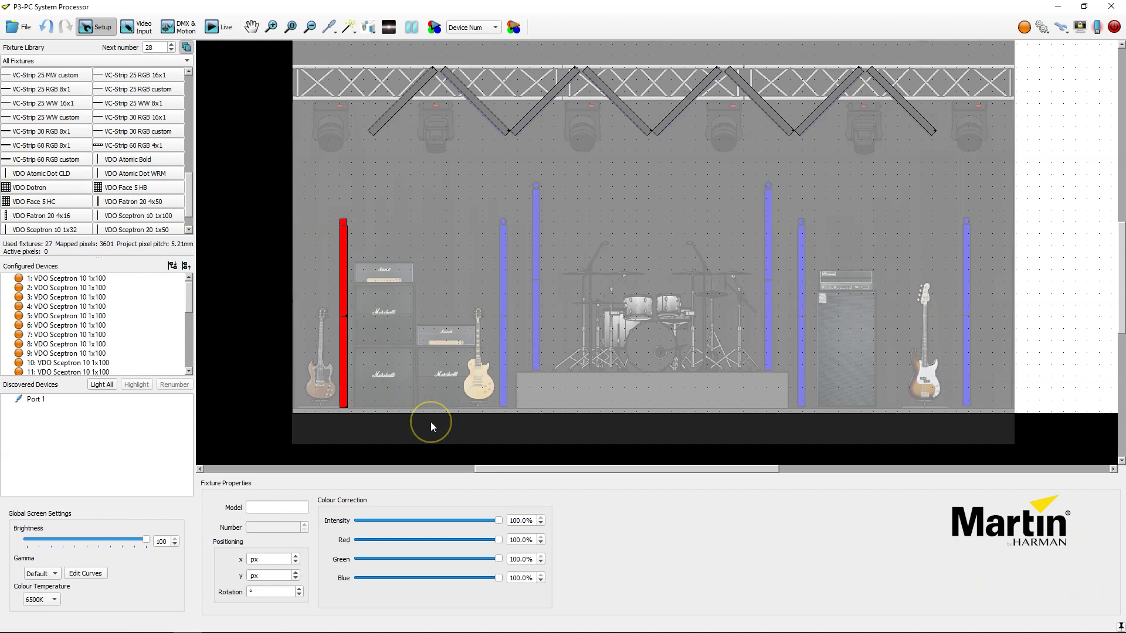
# Step: Duplicate the selected two-Fatron and Dotron column and move the copies onto the remaining five blue floor columns
pyautogui.moveTo(358, 306); pyautogui.dragTo(802, 314)
pyautogui.hotkey('ctrl', 'd')
pyautogui.hotkey('ctrl', 'd')
pyautogui.hotkey('ctrl', 'd')
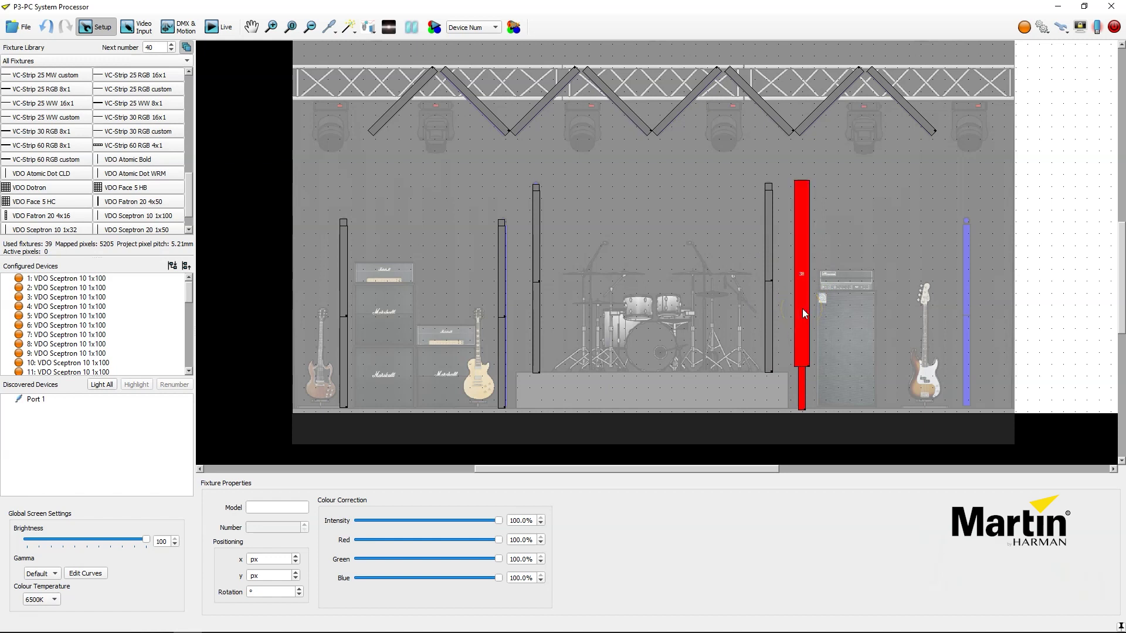
pyautogui.click(842, 296)
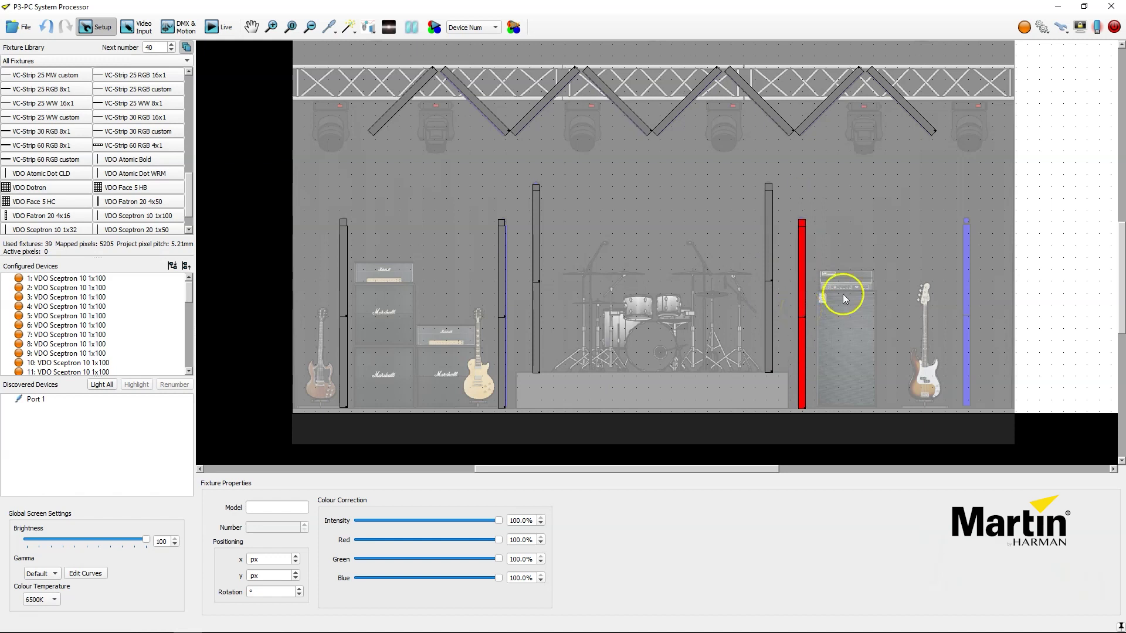
pyautogui.moveTo(803, 269); pyautogui.dragTo(967, 271)
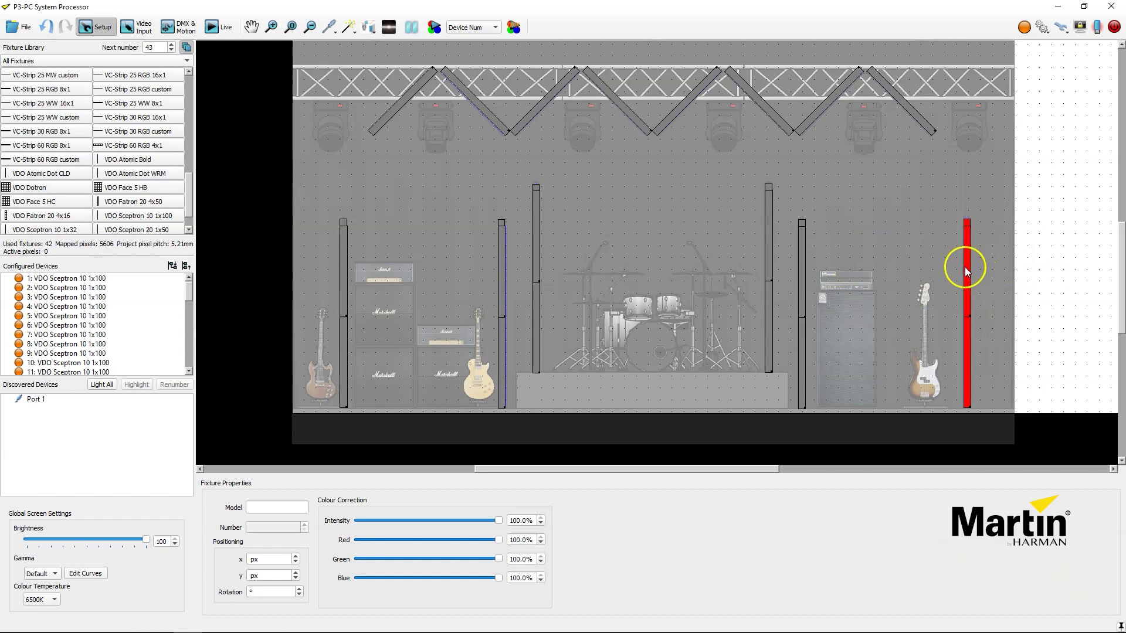
# Step: Place five MAC Allure Profile fixtures over the first, third and fifth upper-truss moving heads and the second and fifth lower-truss heads
pyautogui.scroll(2, 676, 246)
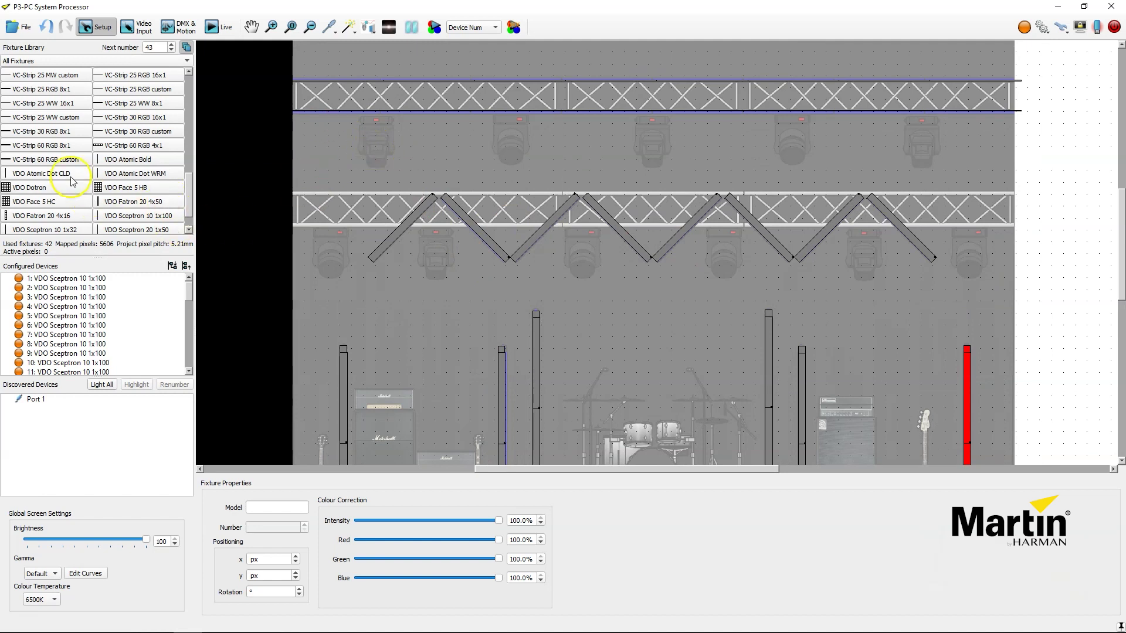
pyautogui.scroll(-1, 53, 175)
pyautogui.scroll(10, 52, 173)
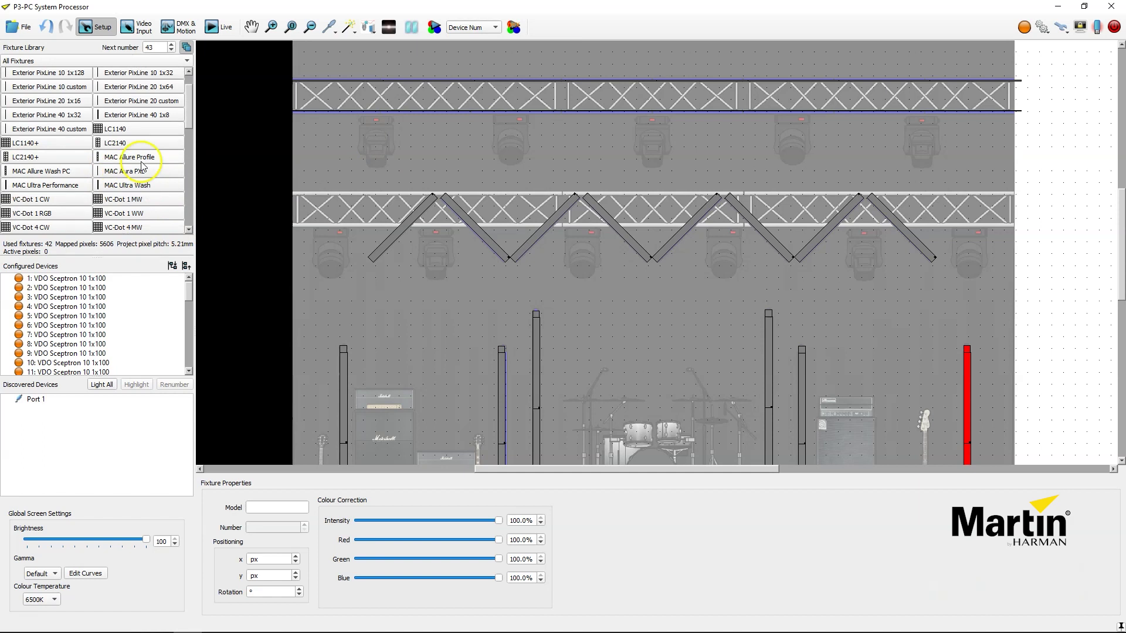
pyautogui.moveTo(140, 163); pyautogui.dragTo(374, 160)
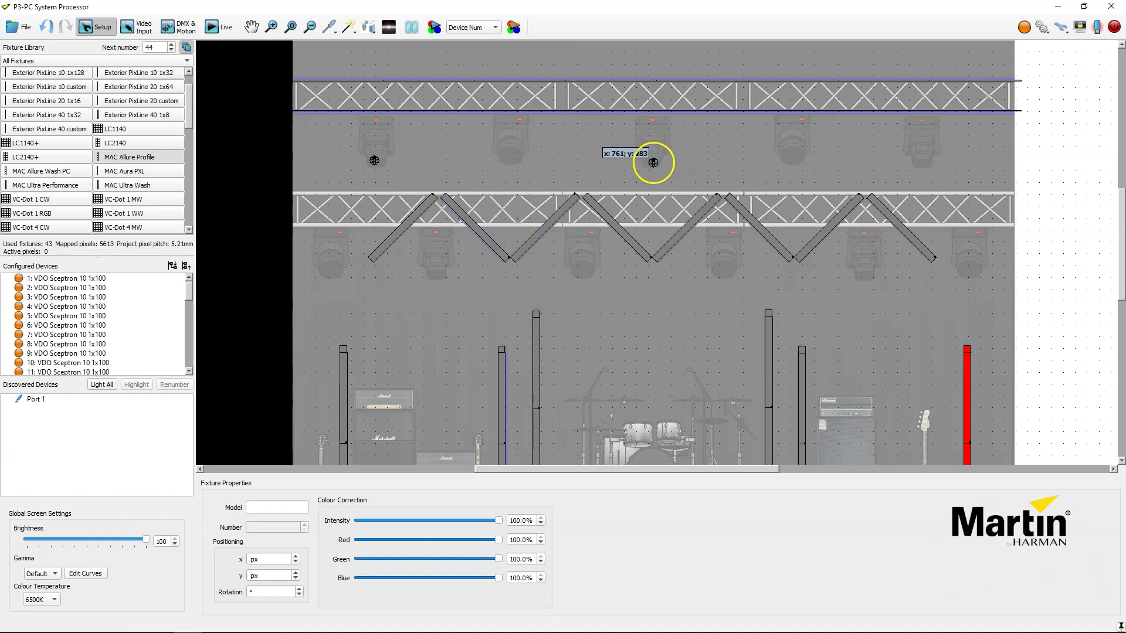
pyautogui.click(653, 163)
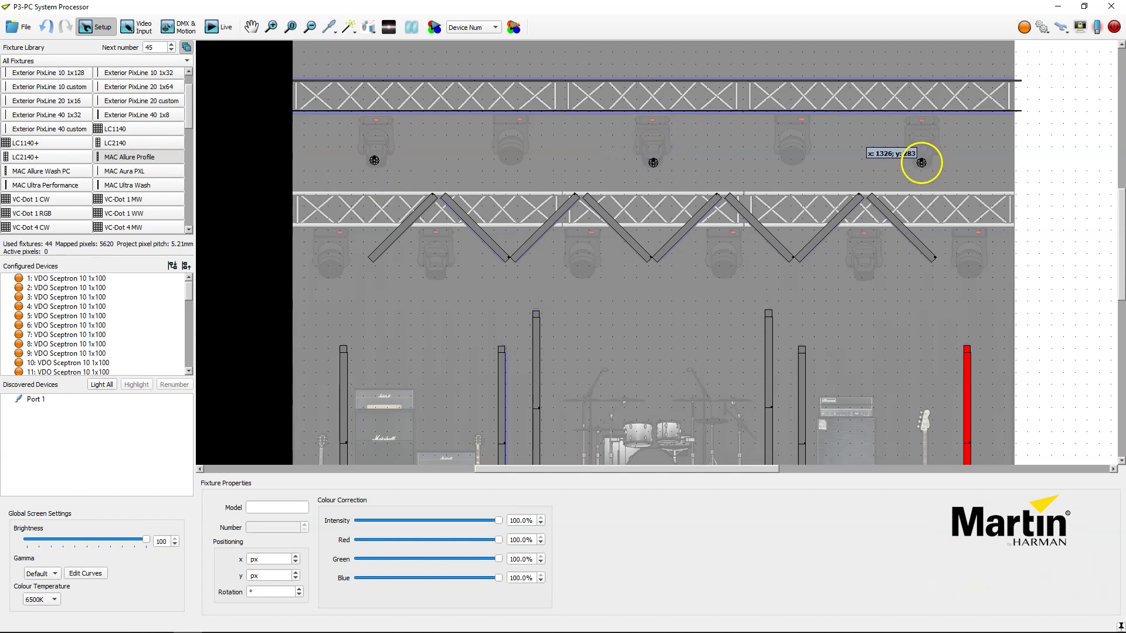
pyautogui.click(922, 162)
pyautogui.click(436, 274)
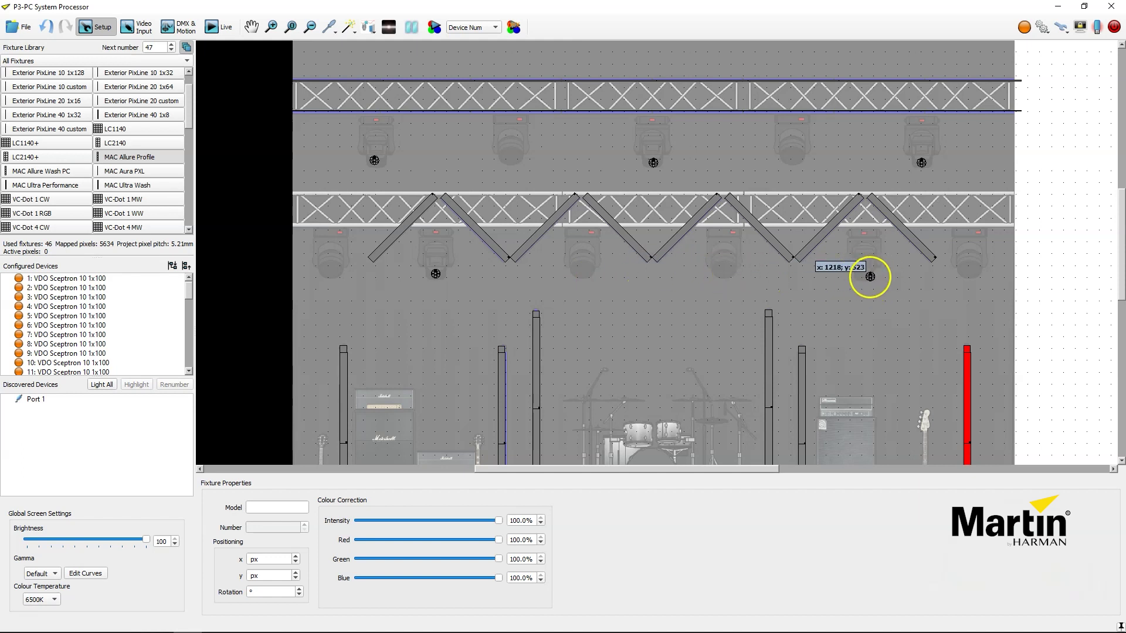
pyautogui.click(866, 276)
# Step: Select all five MAC Allure Profile fixtures and set their scaling to 344.12%
pyautogui.scroll(-8, 58, 335)
pyautogui.scroll(-4, 59, 335)
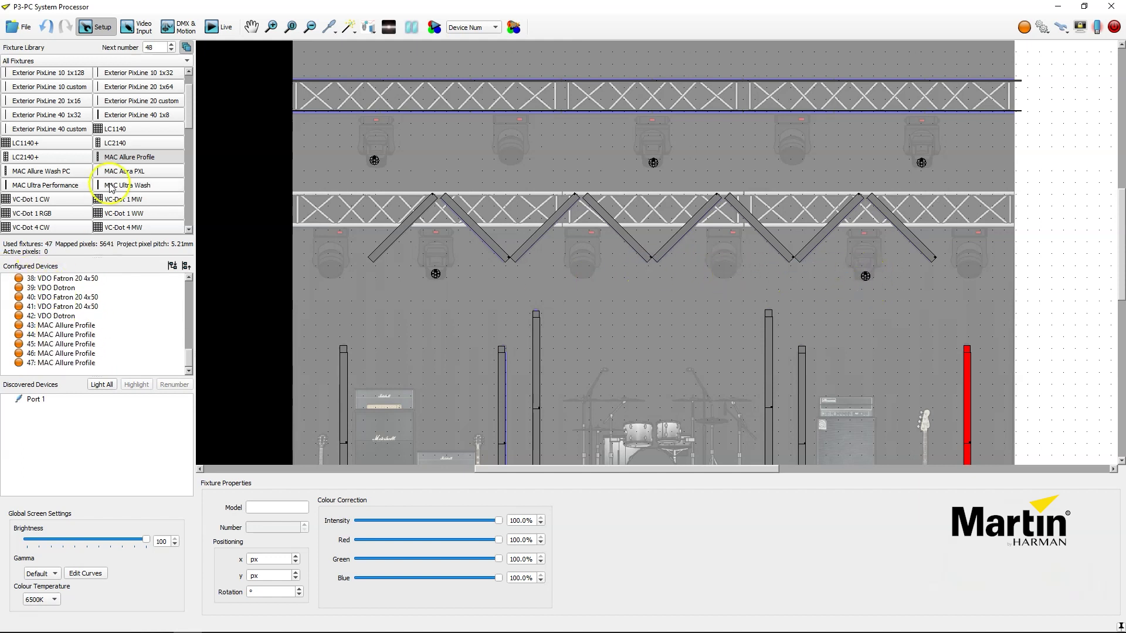
pyautogui.moveTo(59, 325); pyautogui.dragTo(59, 363)
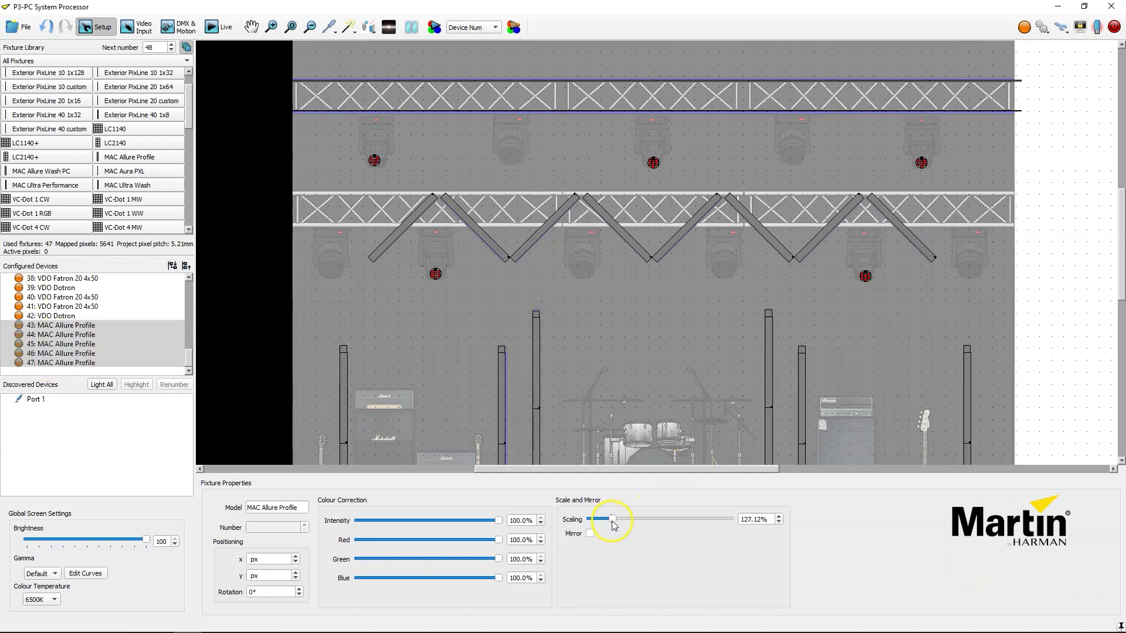
pyautogui.moveTo(613, 524); pyautogui.dragTo(624, 526)
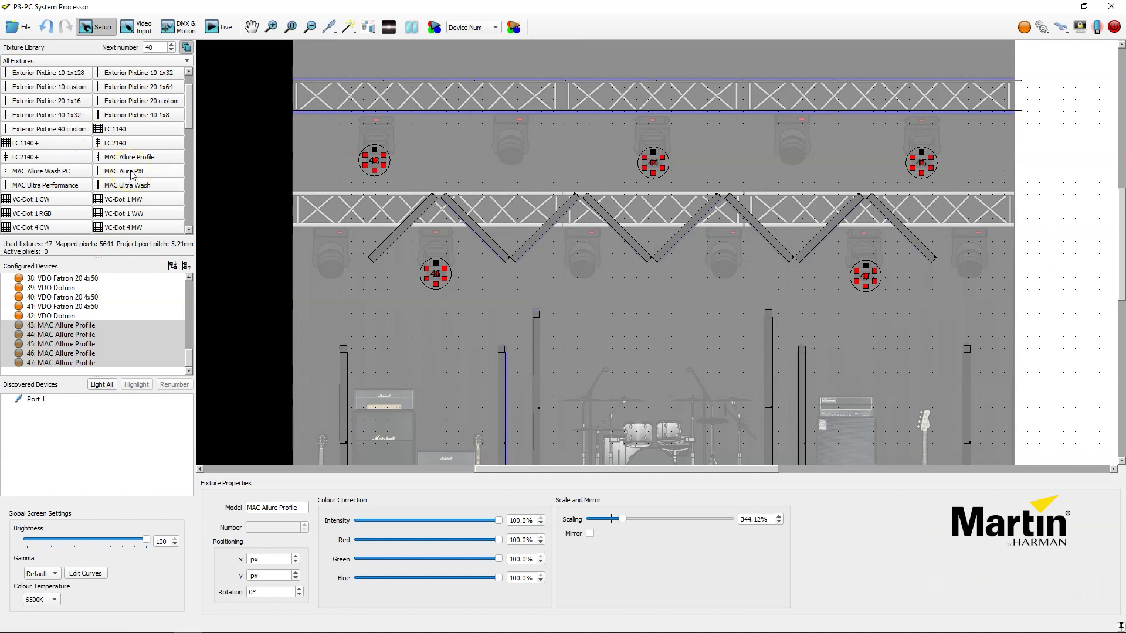
# Step: Place six MAC Aura PXL fixtures over the remaining moving heads, two on the upper truss and four on the lower
pyautogui.moveTo(131, 174); pyautogui.dragTo(512, 156)
pyautogui.click(793, 156)
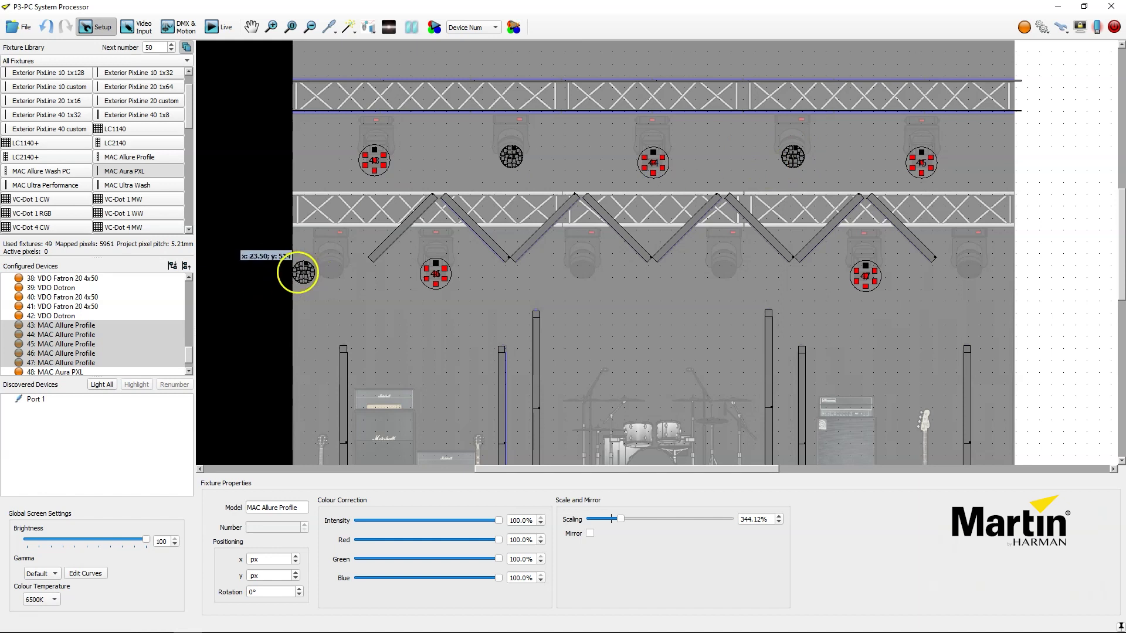
pyautogui.click(331, 272)
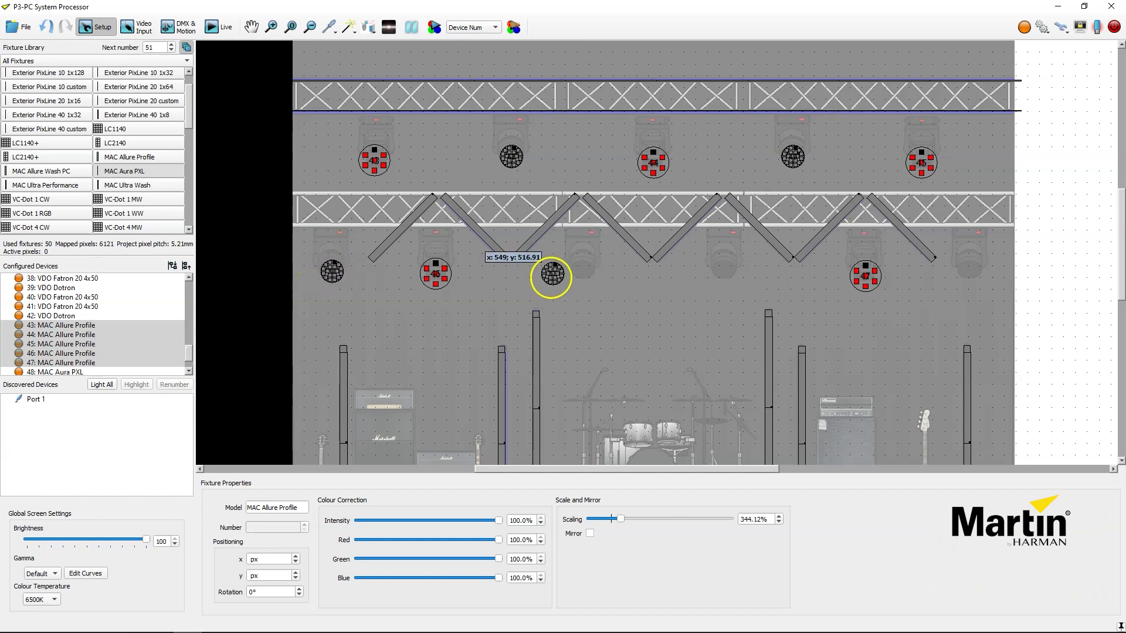
pyautogui.click(581, 268)
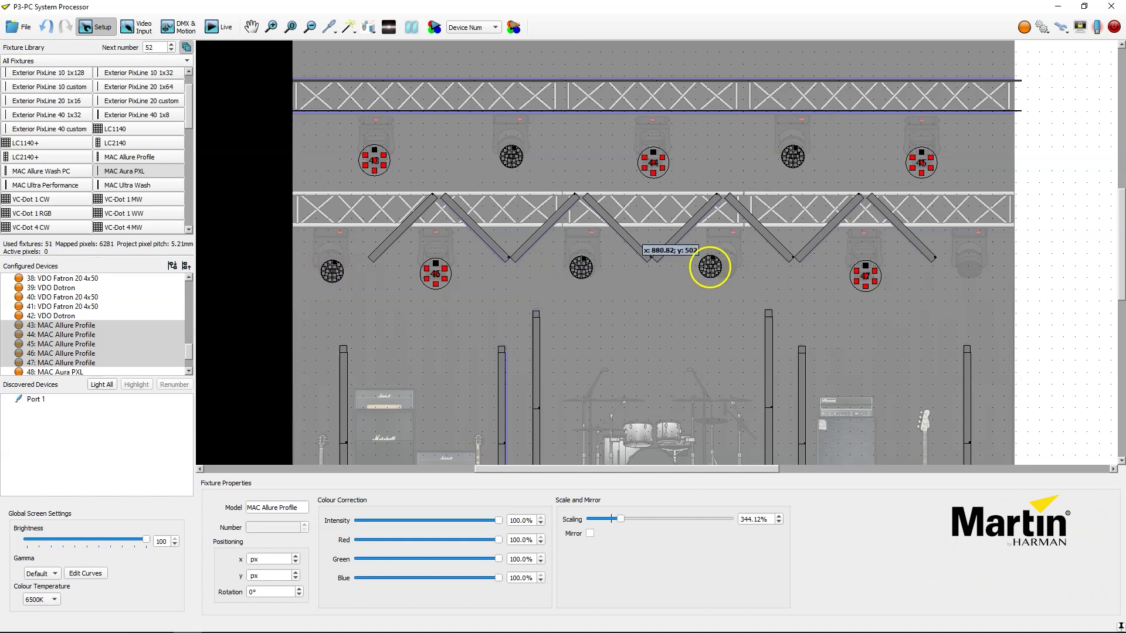
pyautogui.click(726, 268)
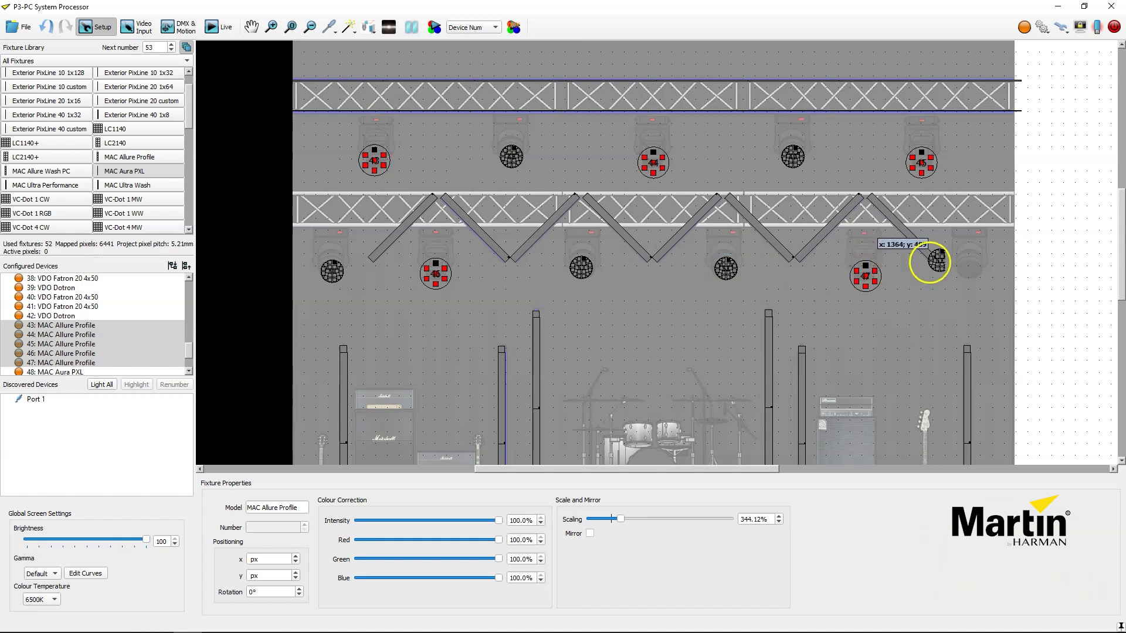
pyautogui.click(969, 269)
pyautogui.scroll(-1, 463, 291)
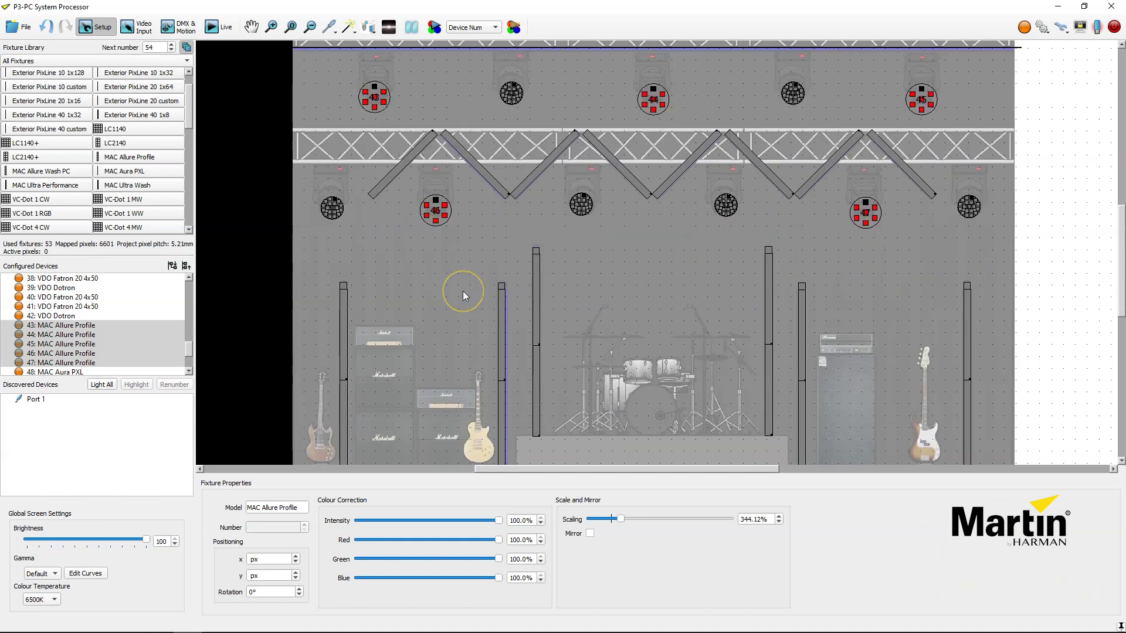
pyautogui.scroll(-2, 463, 291)
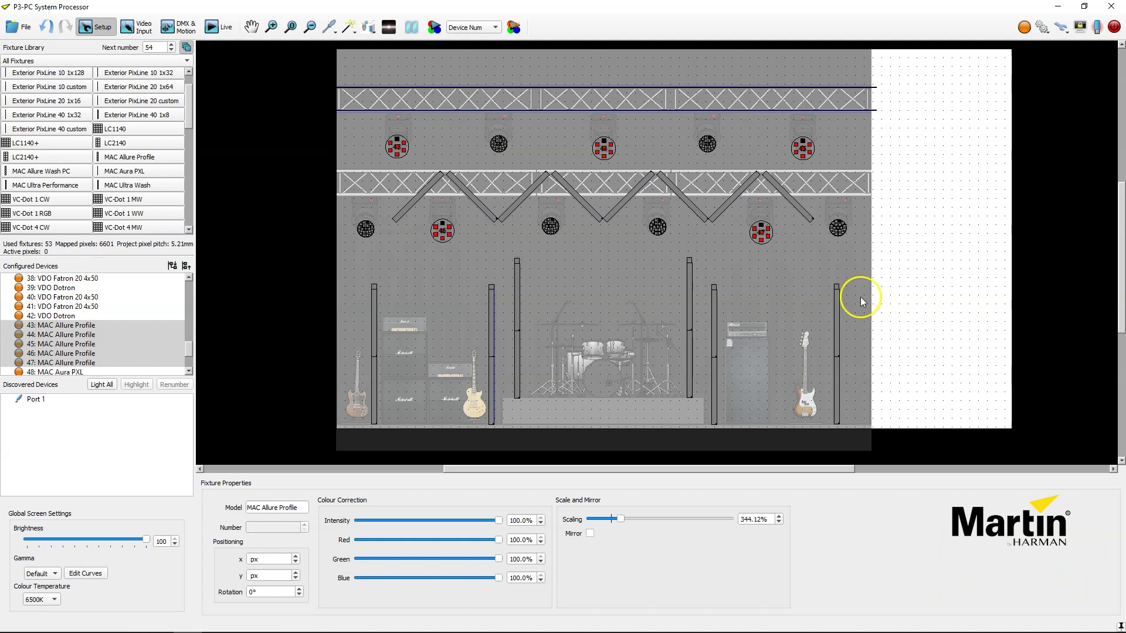